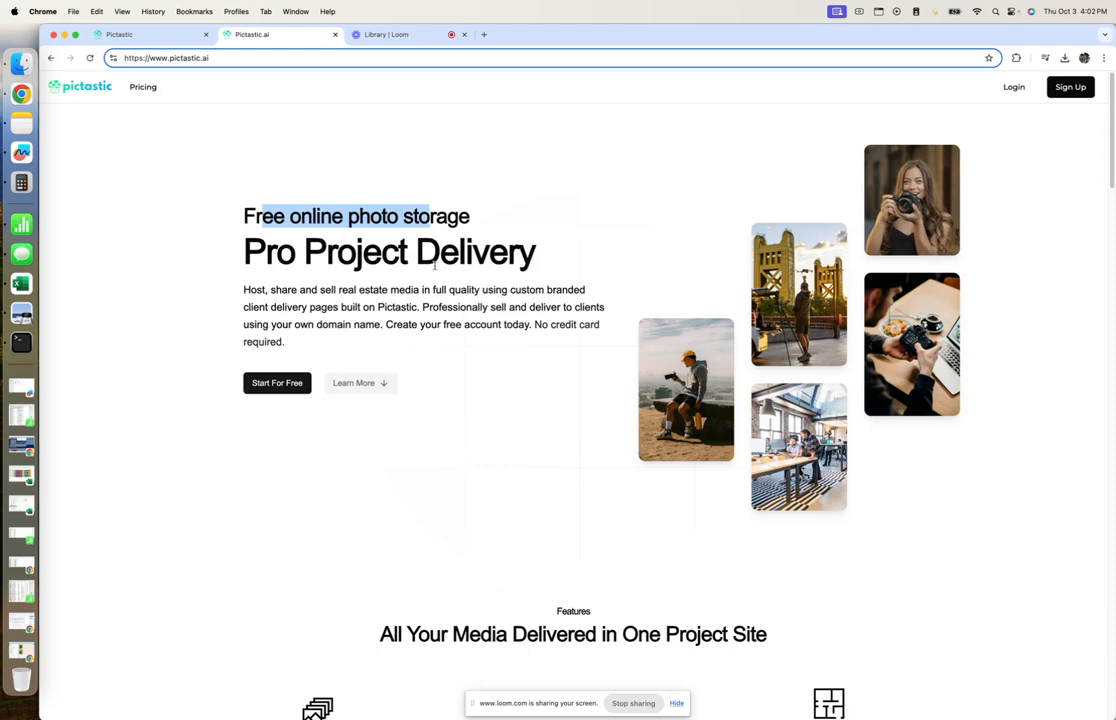
Deselect the headline text and scroll through the current page to review it.
click(471, 348)
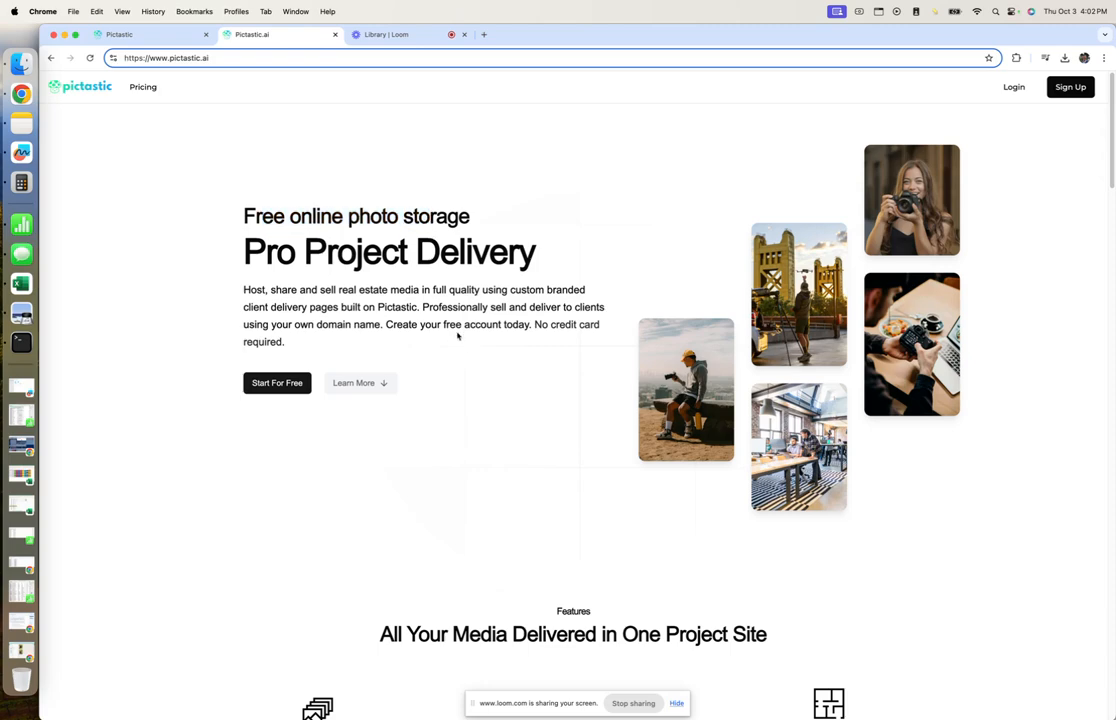
scroll(458, 337, down, 6)
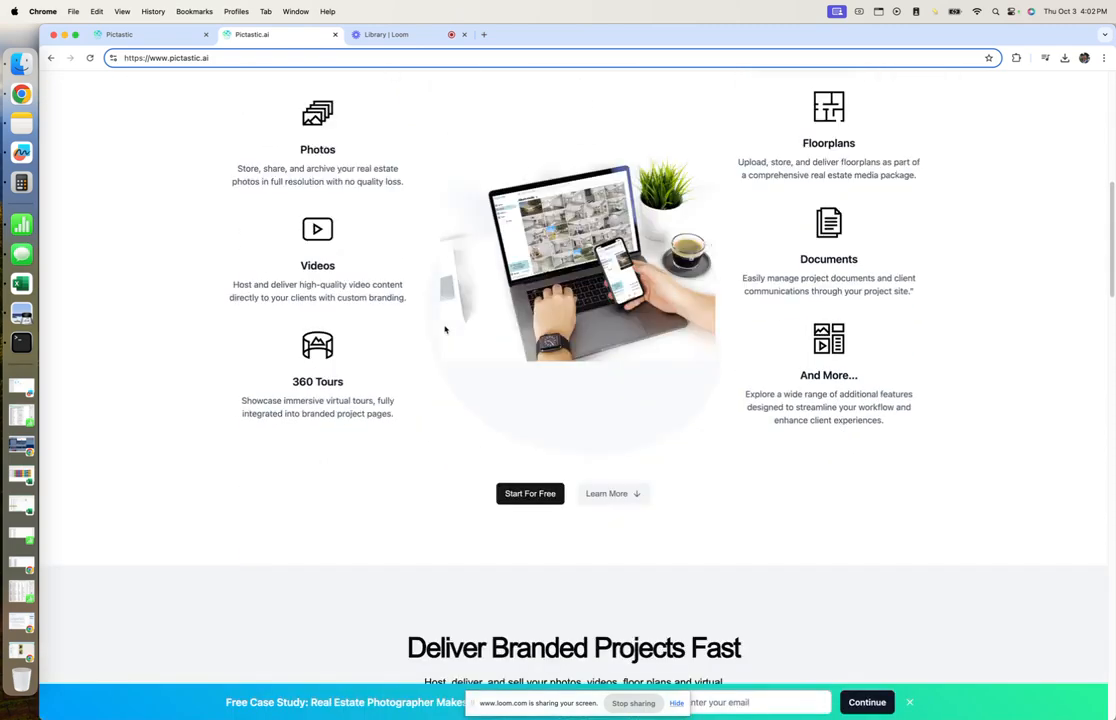
scroll(445, 329, up, 2)
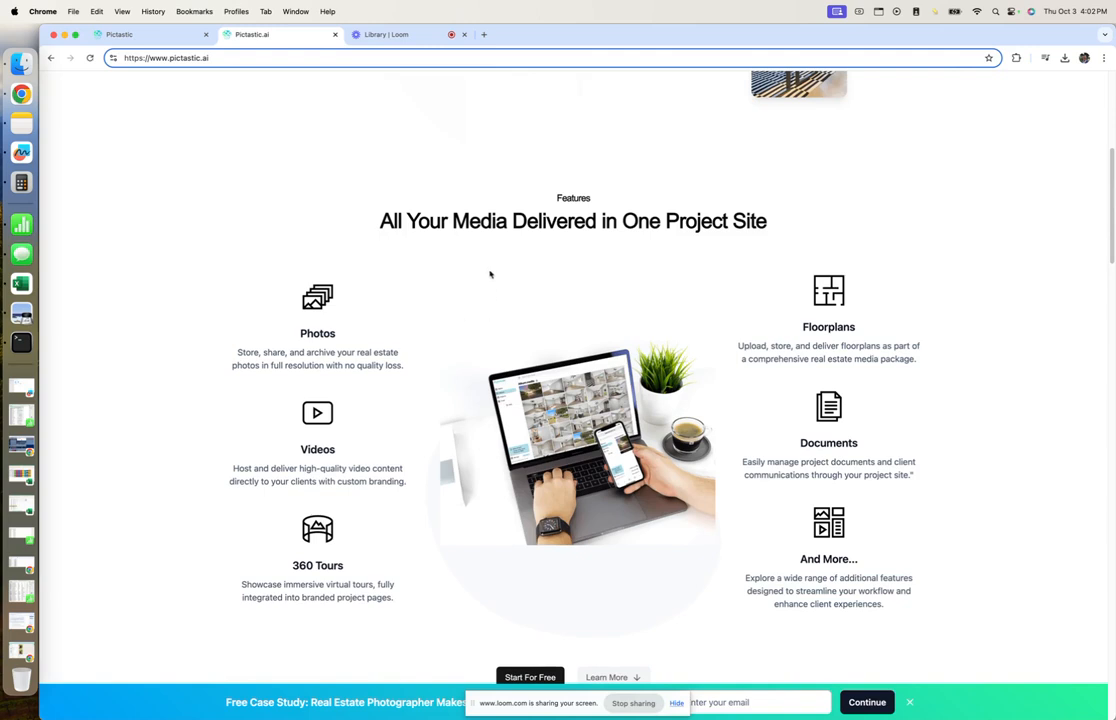
scroll(502, 268, down, 1)
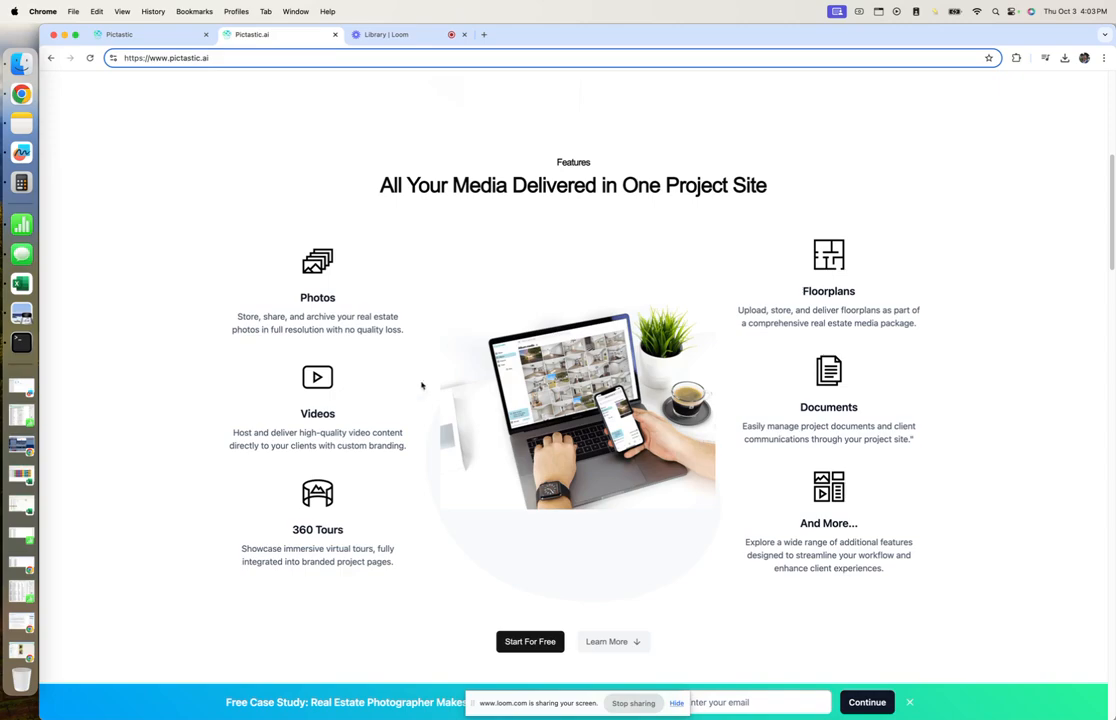
scroll(428, 366, down, 2)
scroll(428, 366, down, 10)
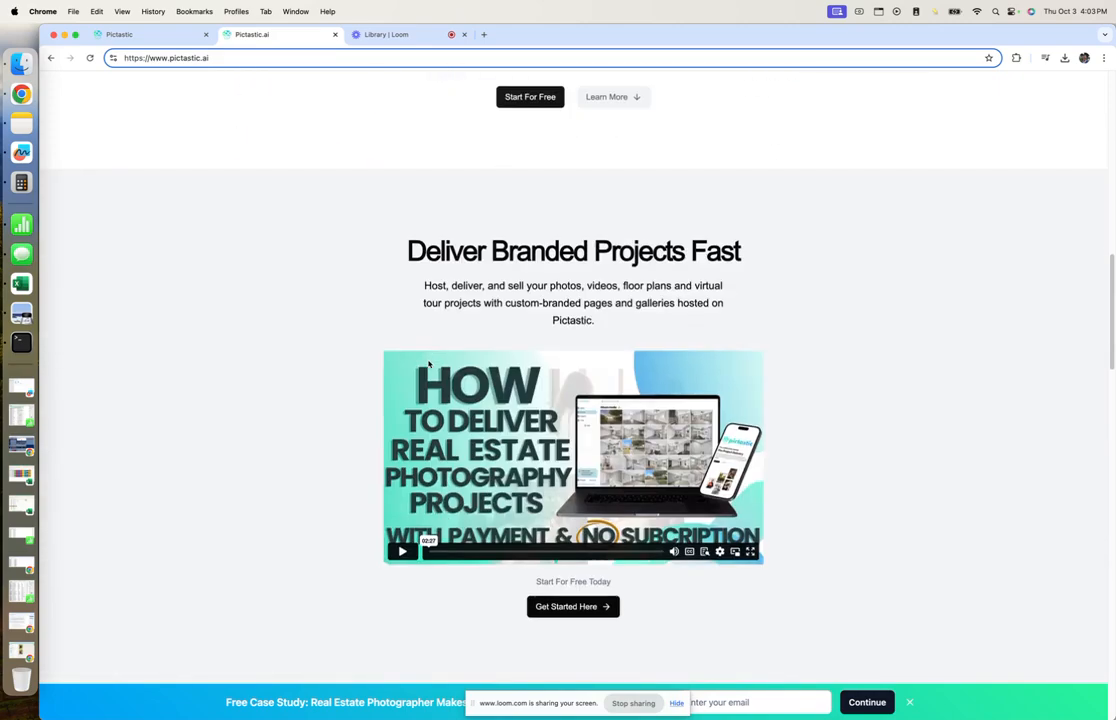
scroll(313, 385, down, 15)
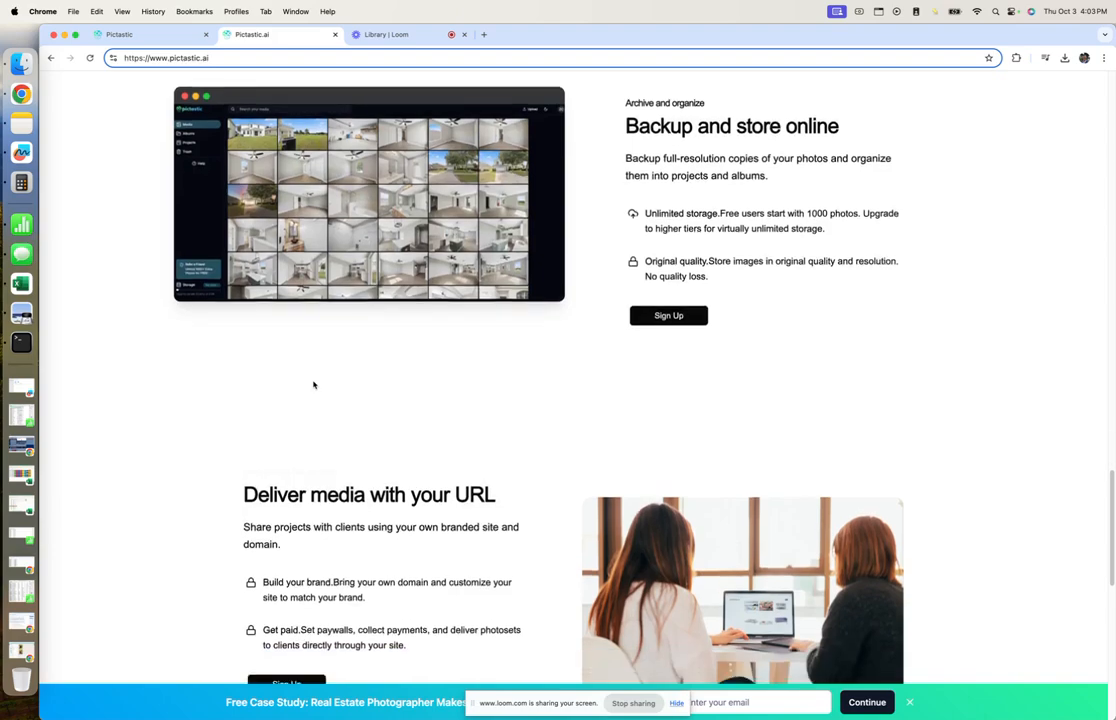
scroll(314, 384, up, 20)
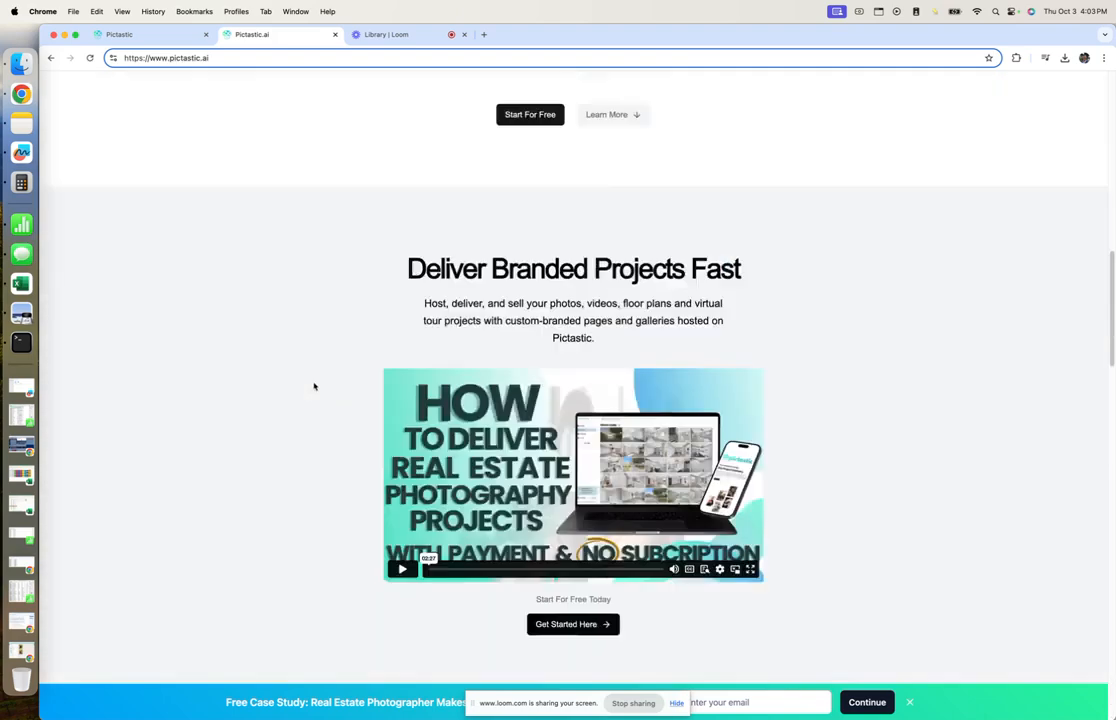
Switch to the Pictastic tab and browse Media and Albums before landing on Projects.
click(157, 36)
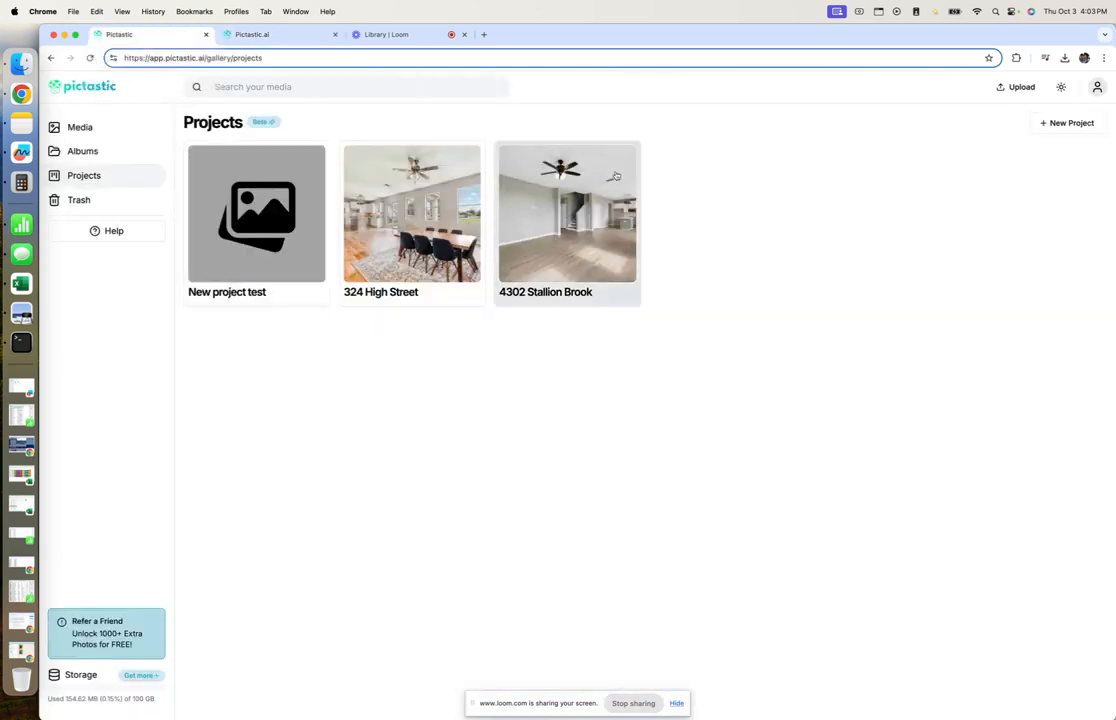
click(120, 131)
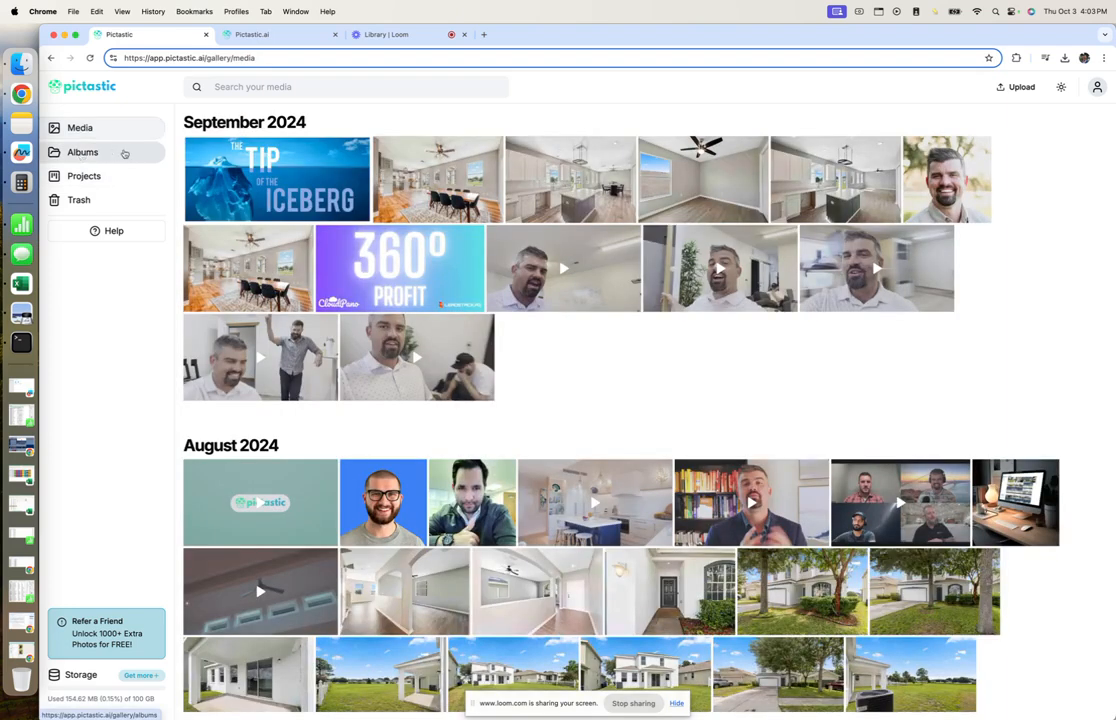
click(71, 153)
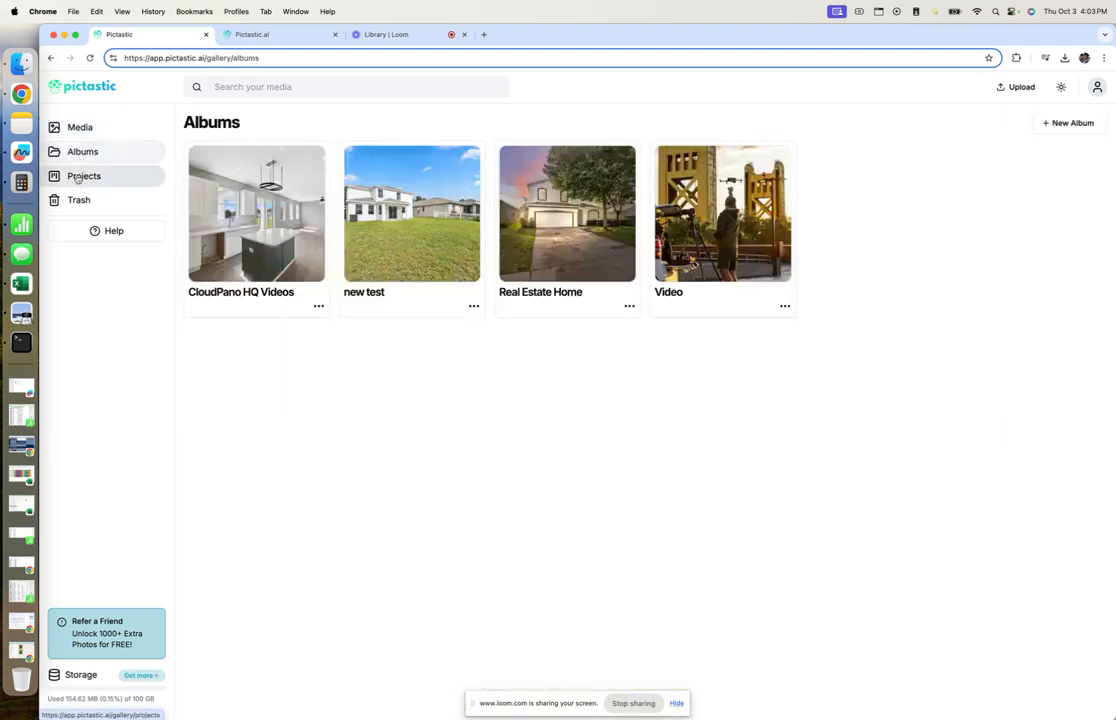
click(77, 177)
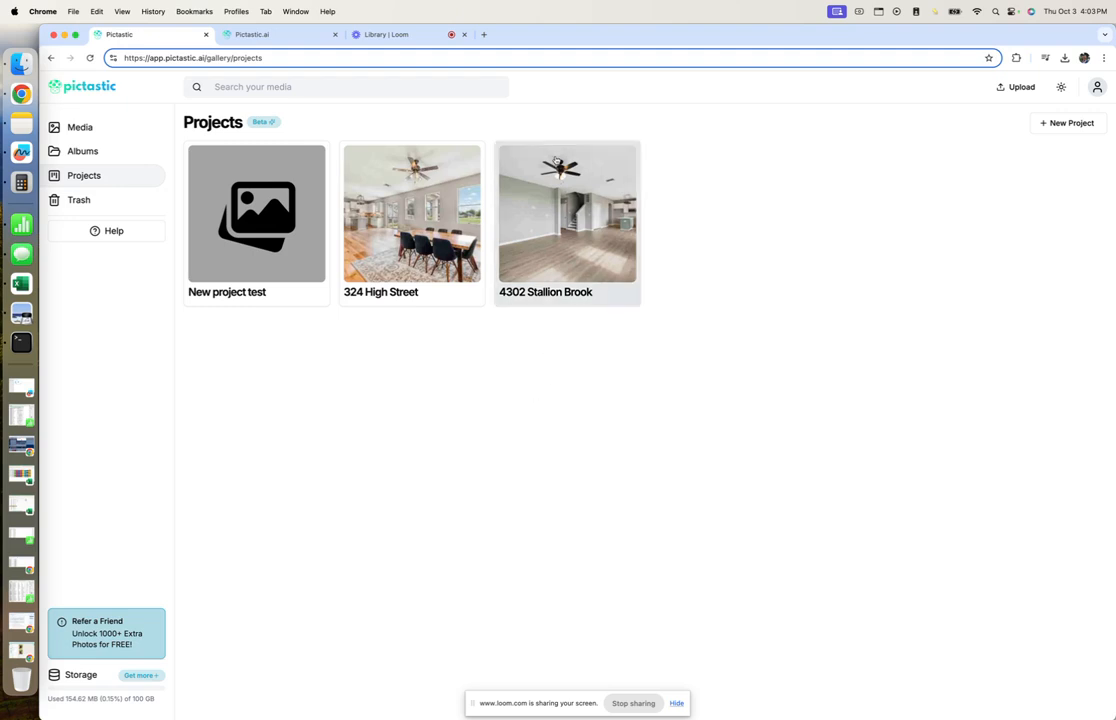
click(567, 205)
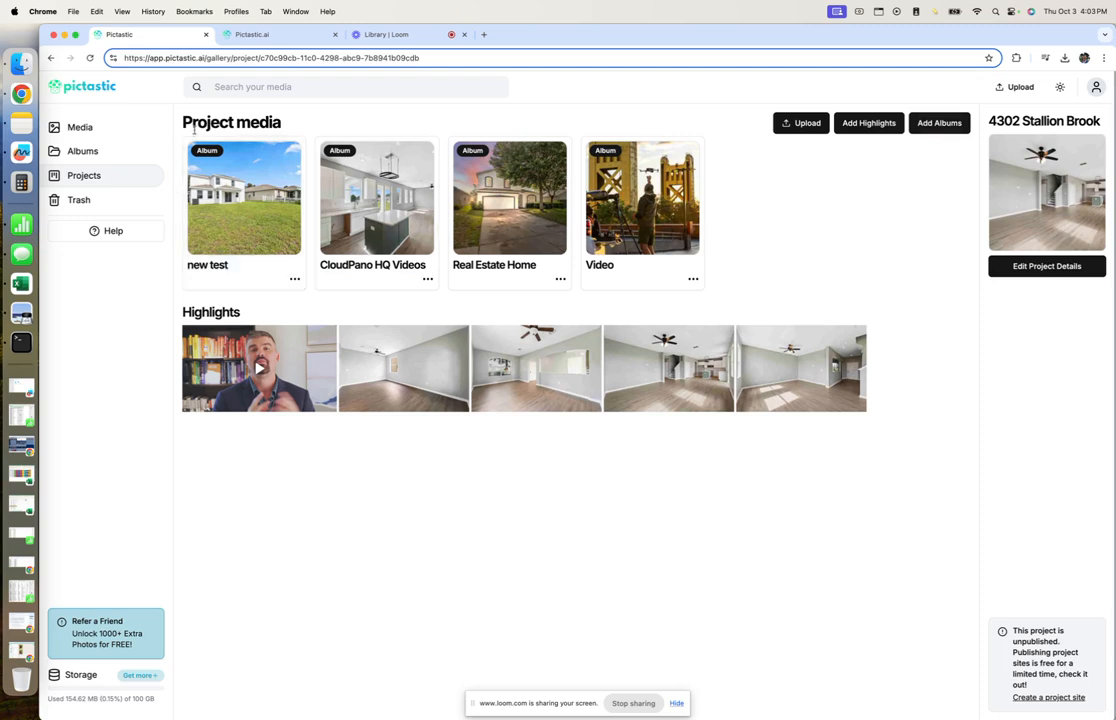
drag(168, 112, 284, 120)
click(708, 205)
Check and close the Add Albums and Upload dialogs, then pick the staircase photo for highlights.
click(938, 123)
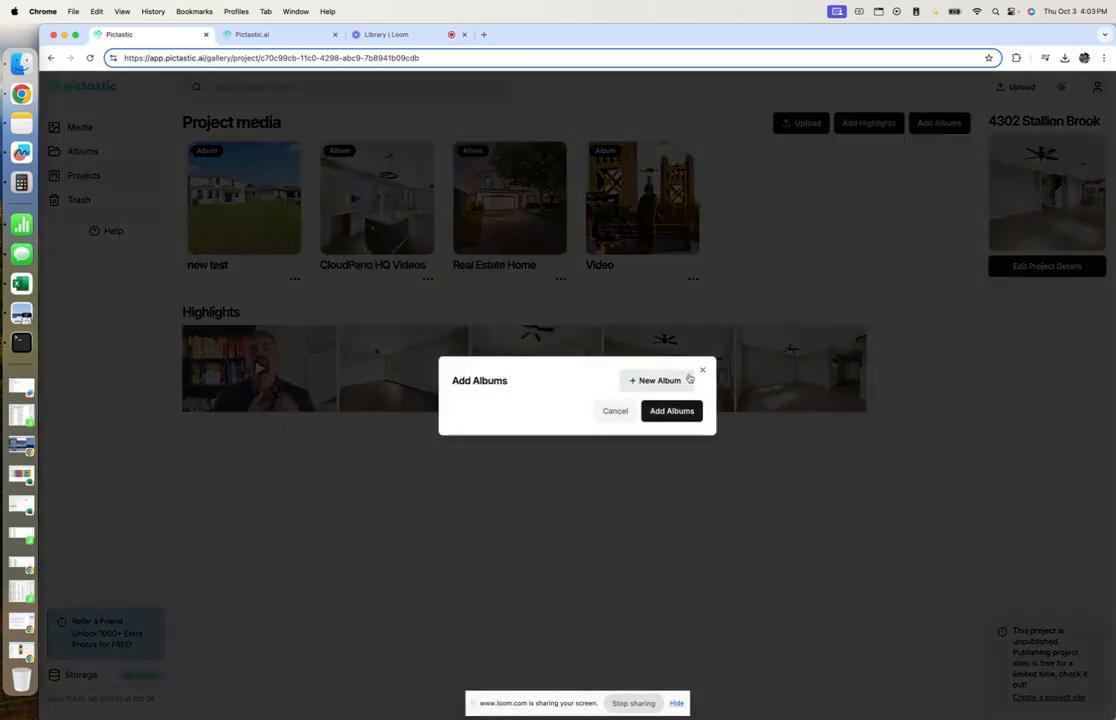
click(618, 411)
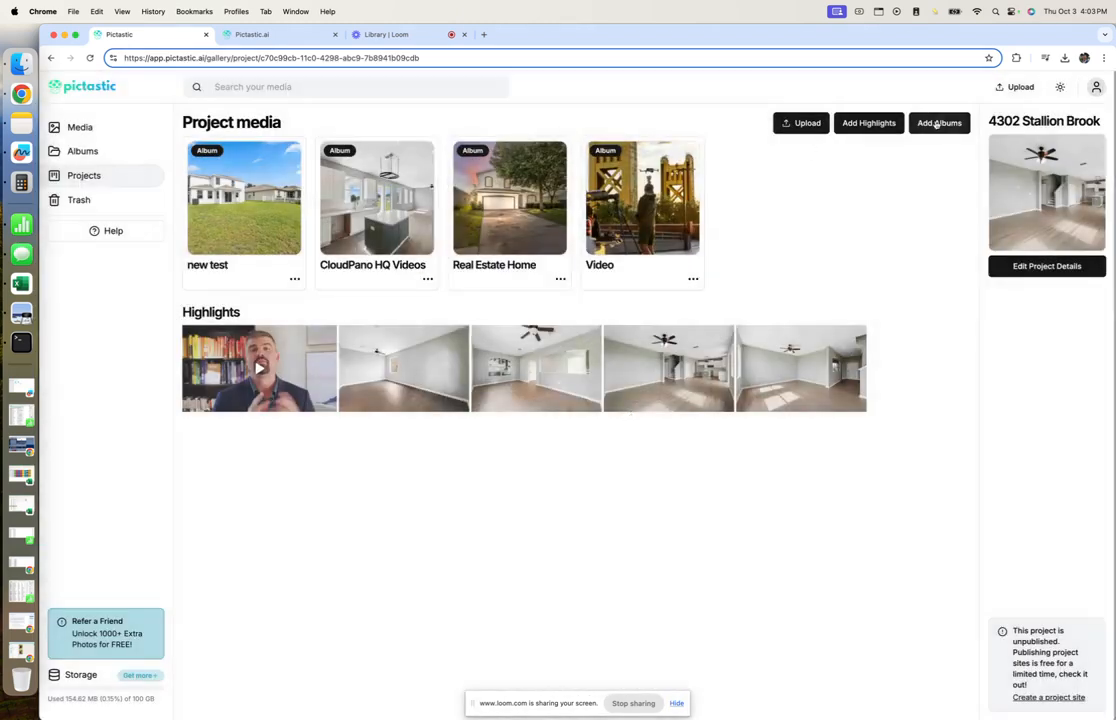
click(805, 123)
click(685, 348)
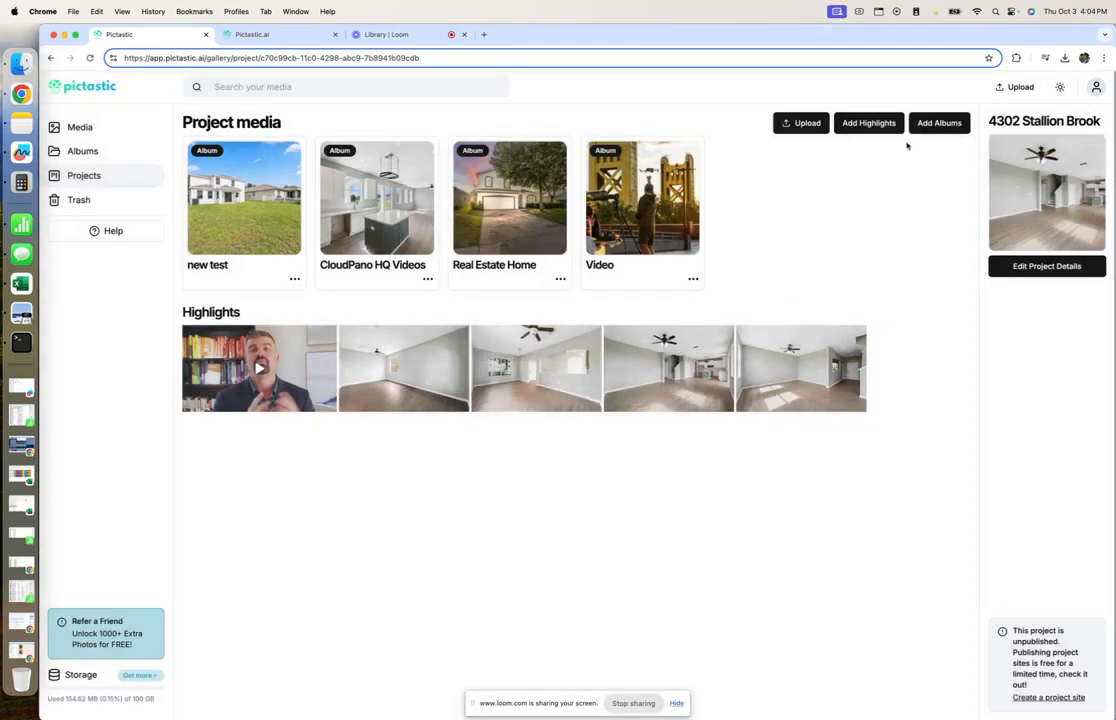
click(884, 124)
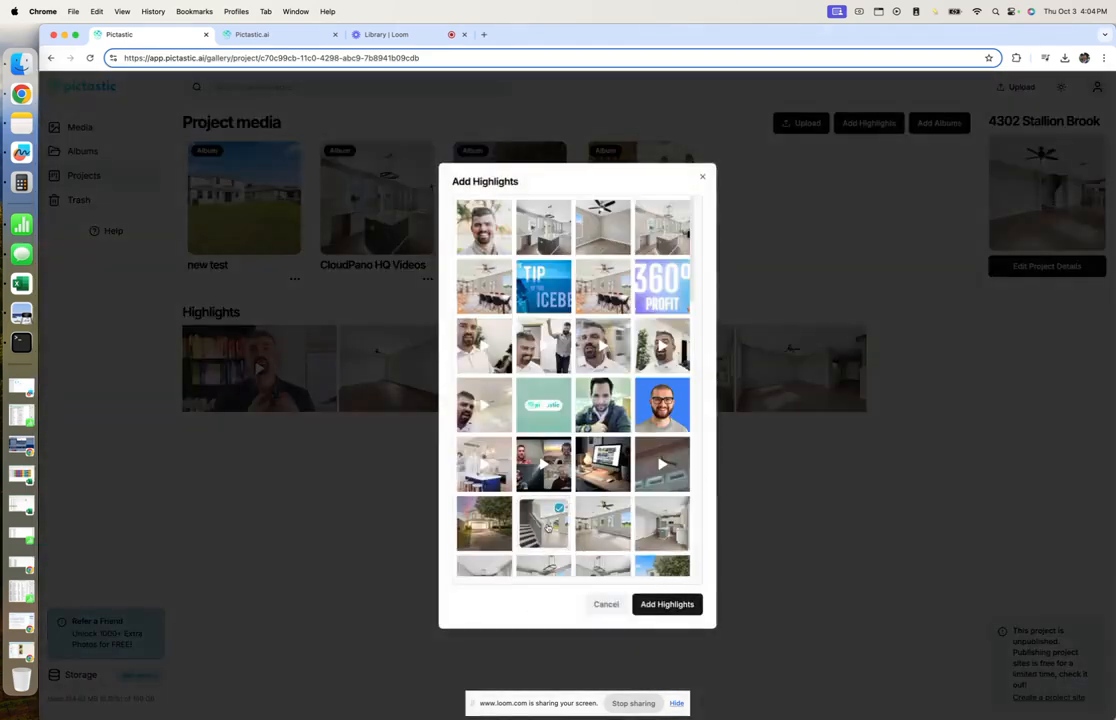
Add the staircase photo as a highlight and make the fourth photo the project cover.
click(655, 608)
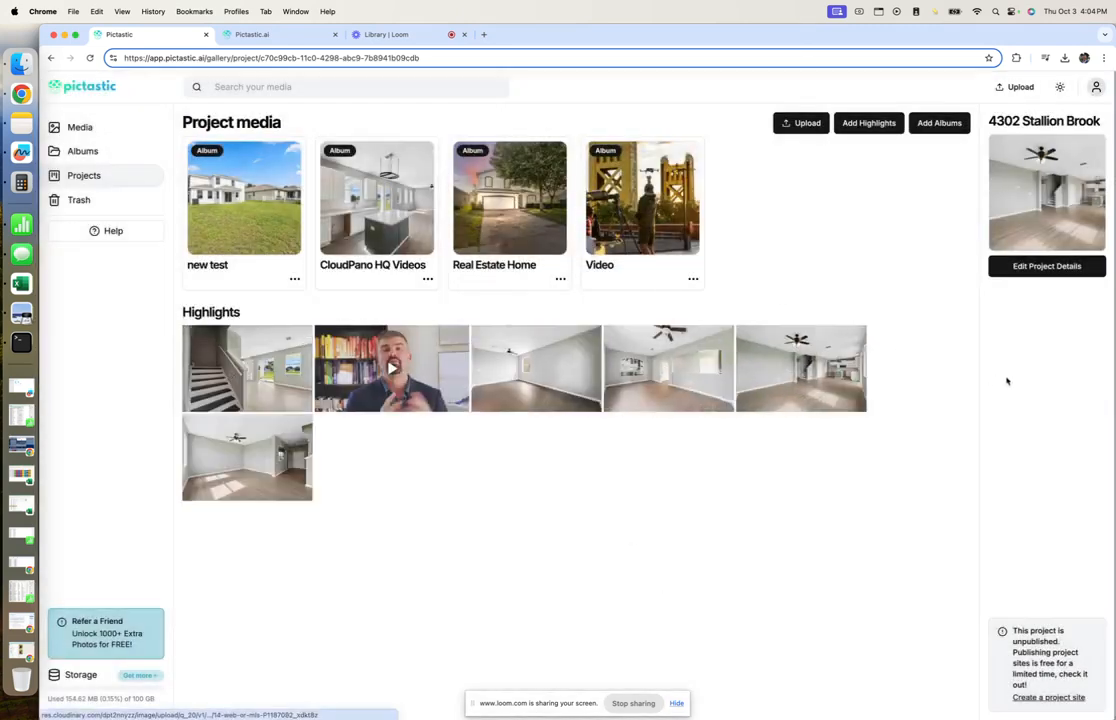
click(1030, 267)
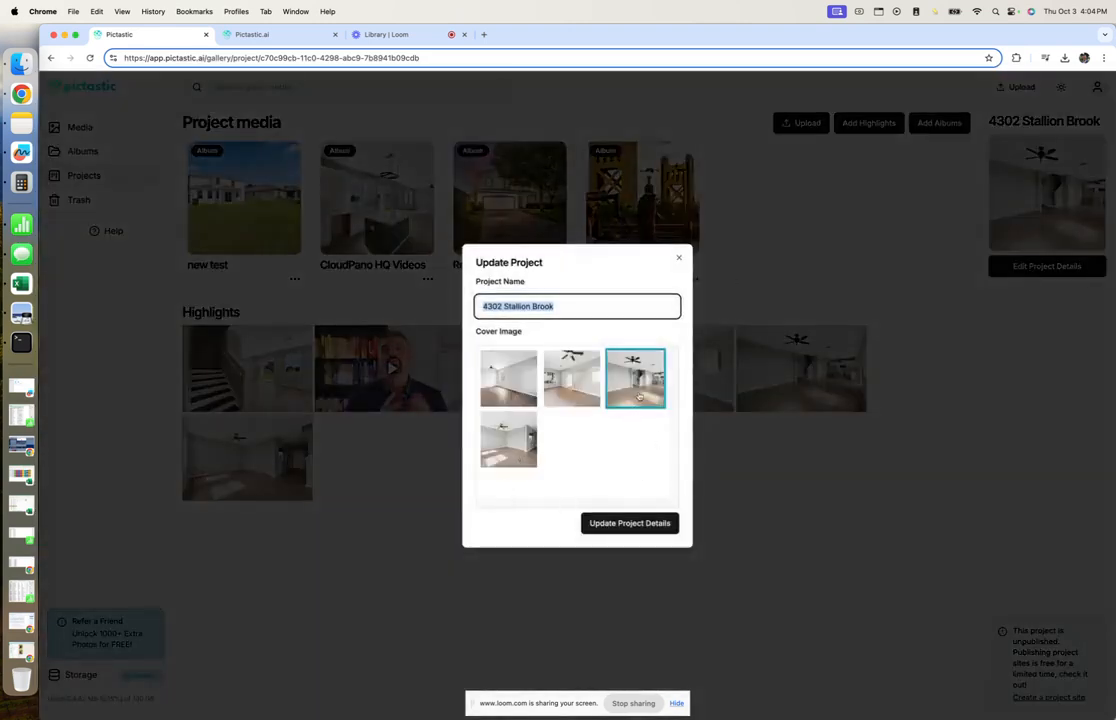
click(514, 452)
click(614, 522)
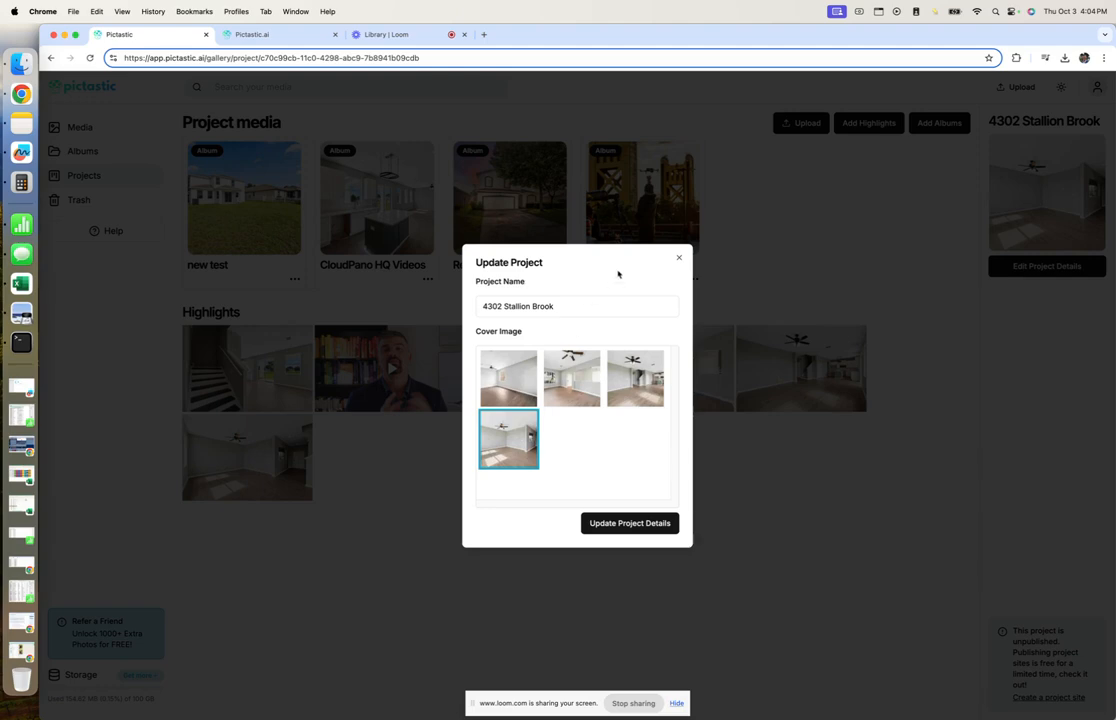
click(679, 257)
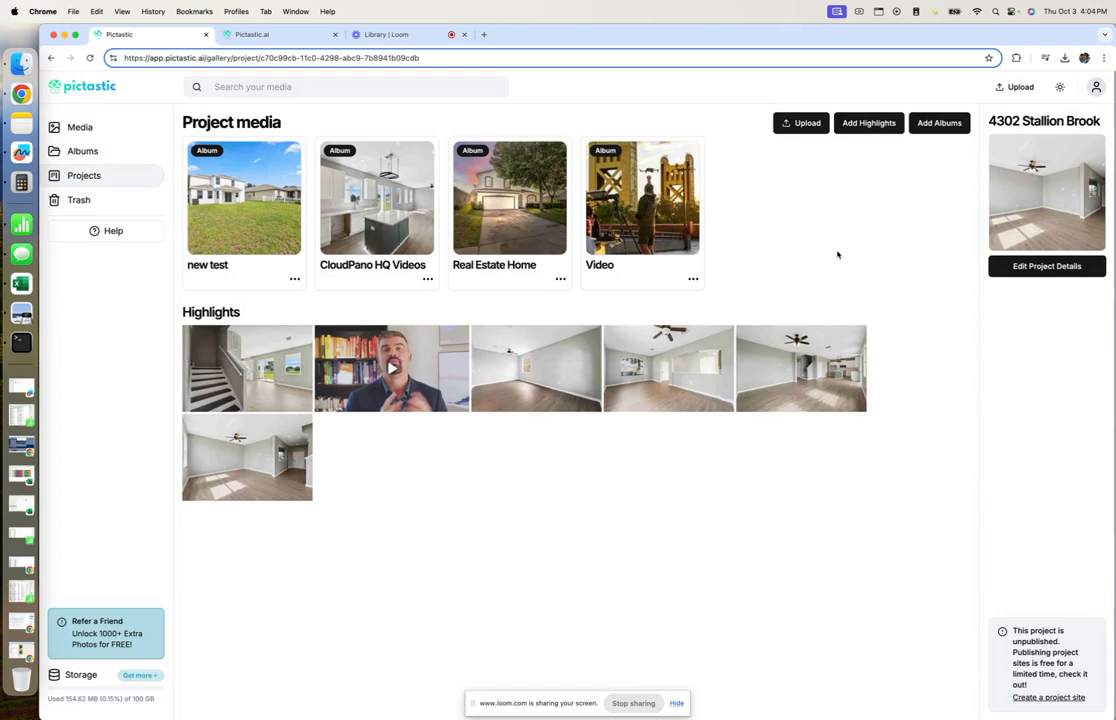
Open the project site builder and delete all four existing sections.
click(1048, 697)
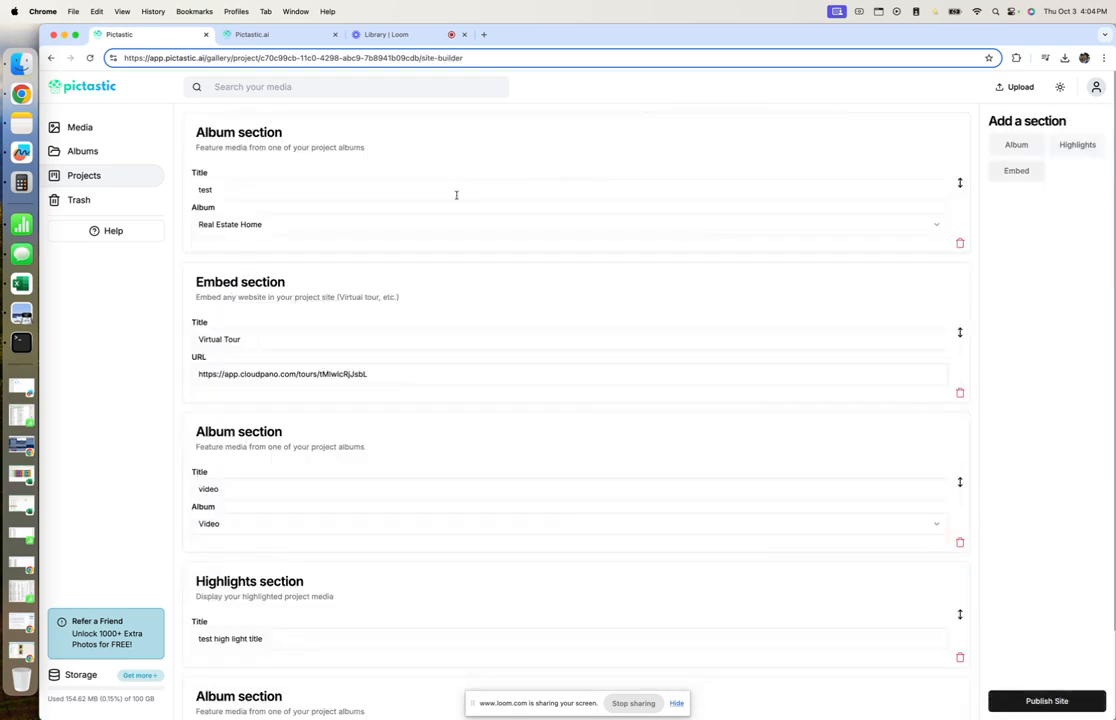
scroll(419, 441, down, 2)
scroll(421, 448, up, 2)
click(961, 247)
click(961, 247)
click(961, 247)
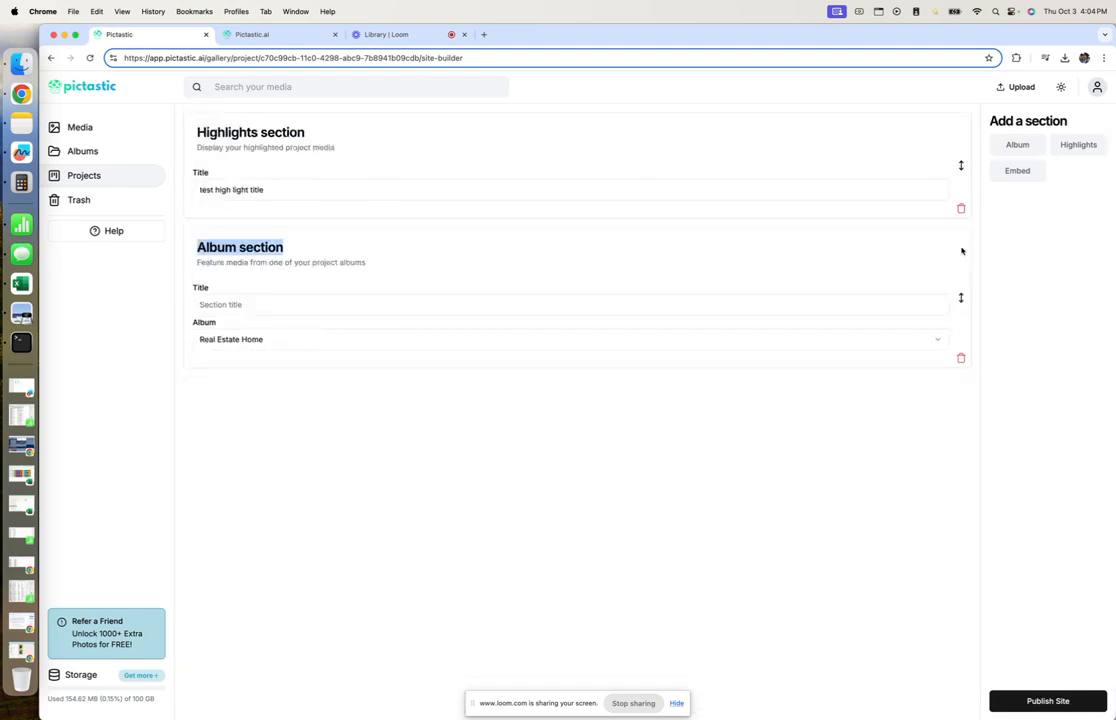
click(961, 208)
click(961, 242)
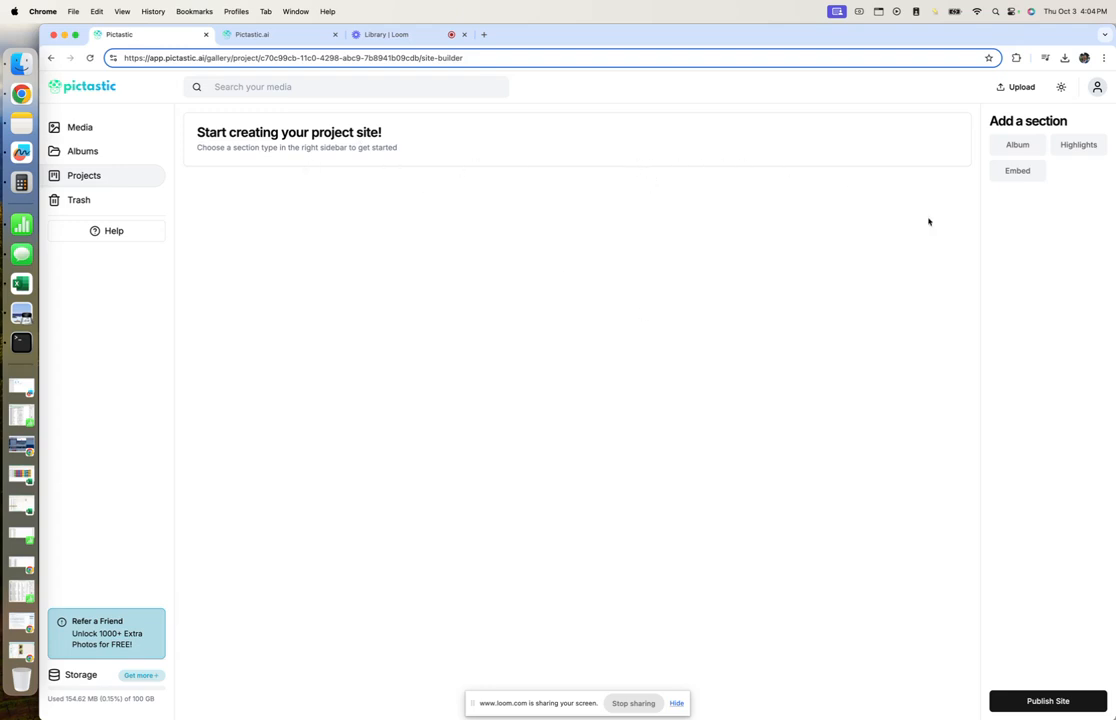
Add Album, Highlights, Embed and Album sections, in that order.
click(1006, 146)
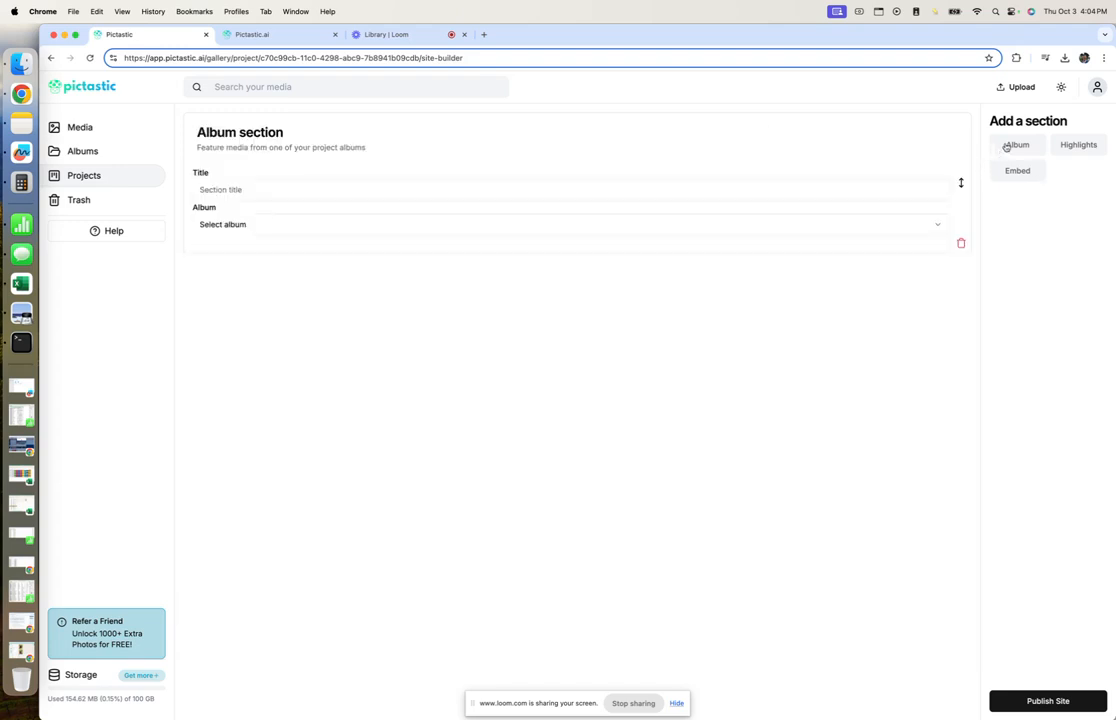
click(1097, 150)
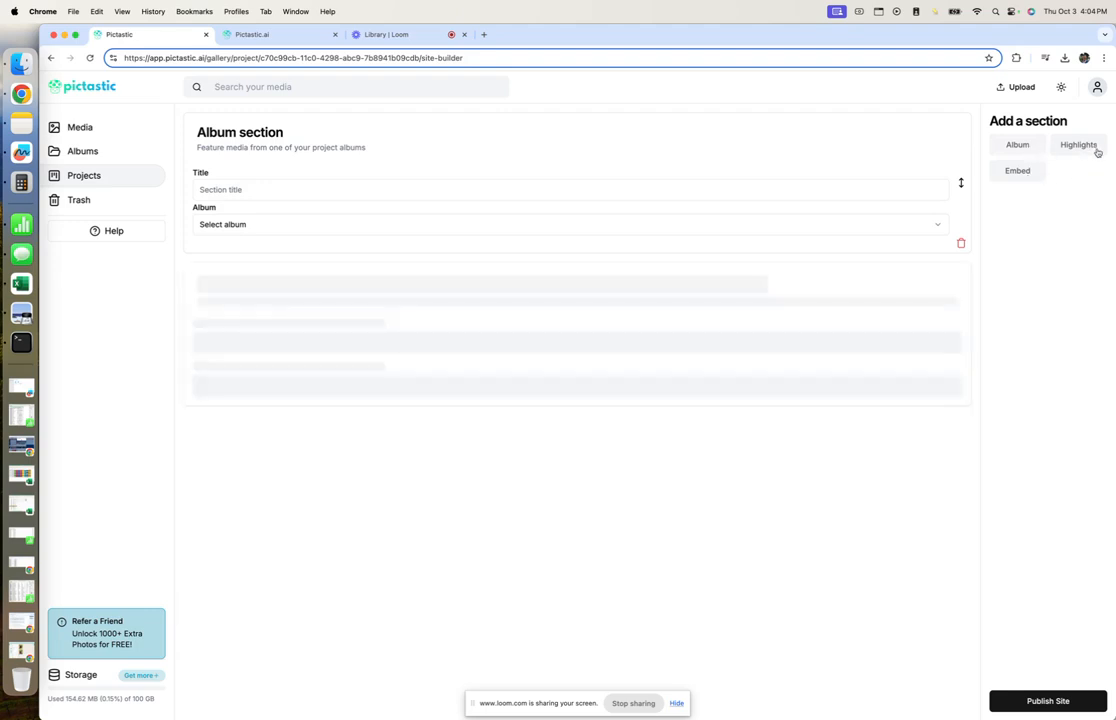
click(1027, 172)
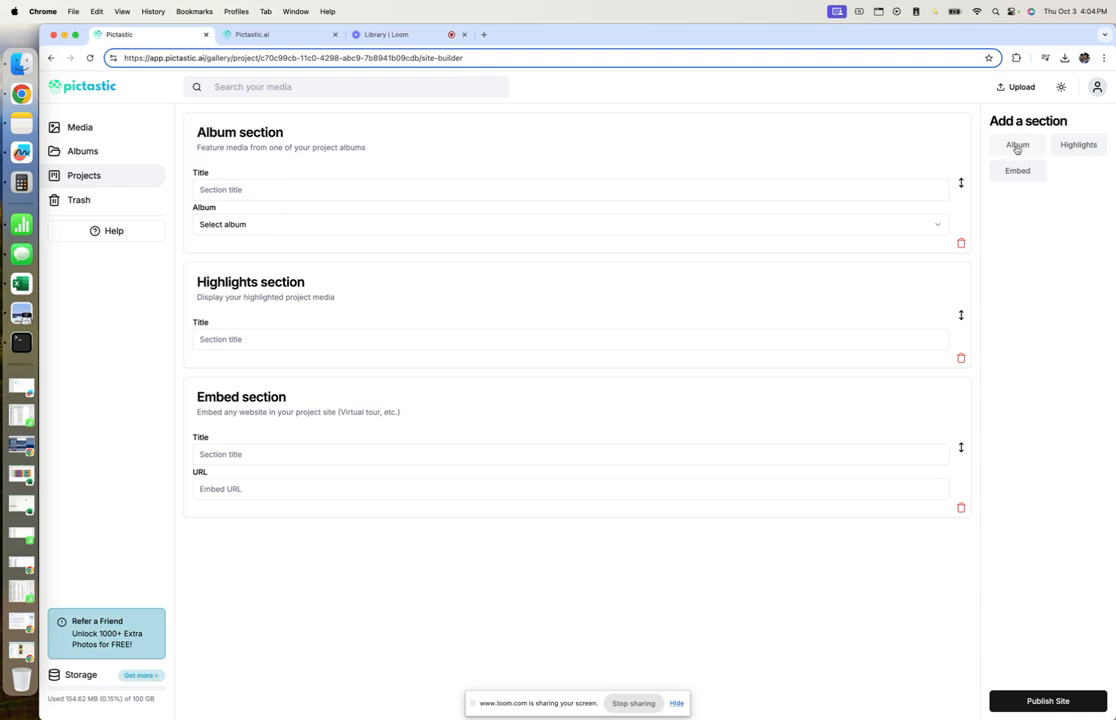
click(1017, 147)
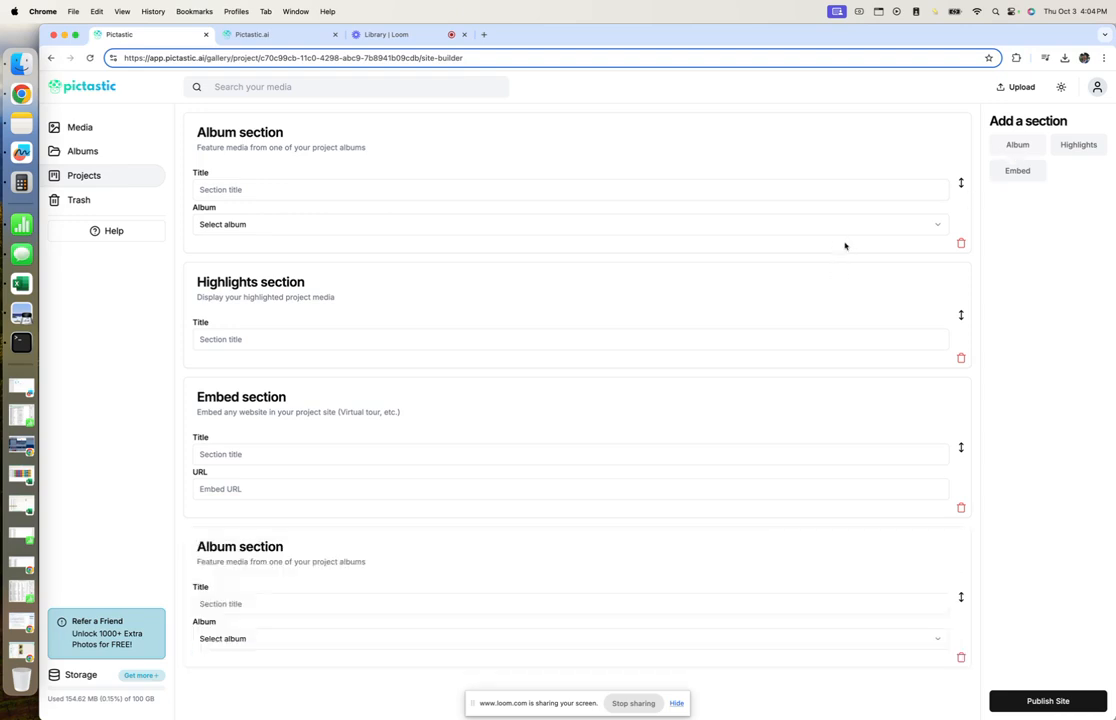
Title the first Album section 'Photos' and link it to the Real Estate Home album.
click(354, 190)
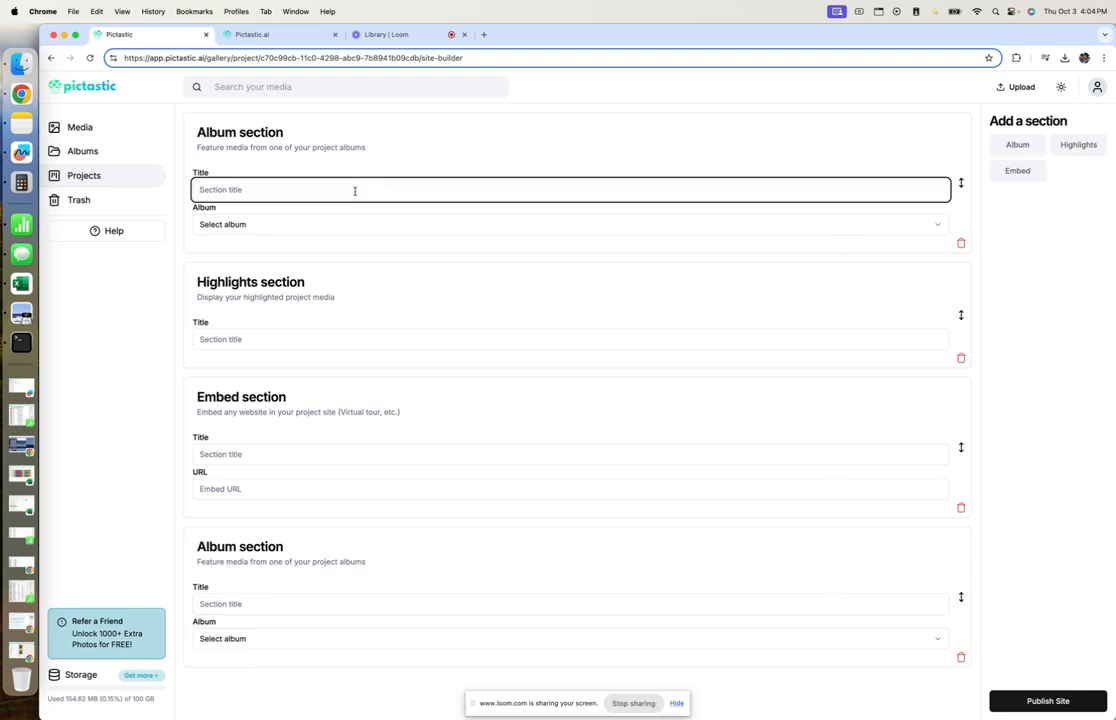
text(Phjotos)
key(BackSpace)
key(BackSpace)
key(BackSpace)
click(366, 232)
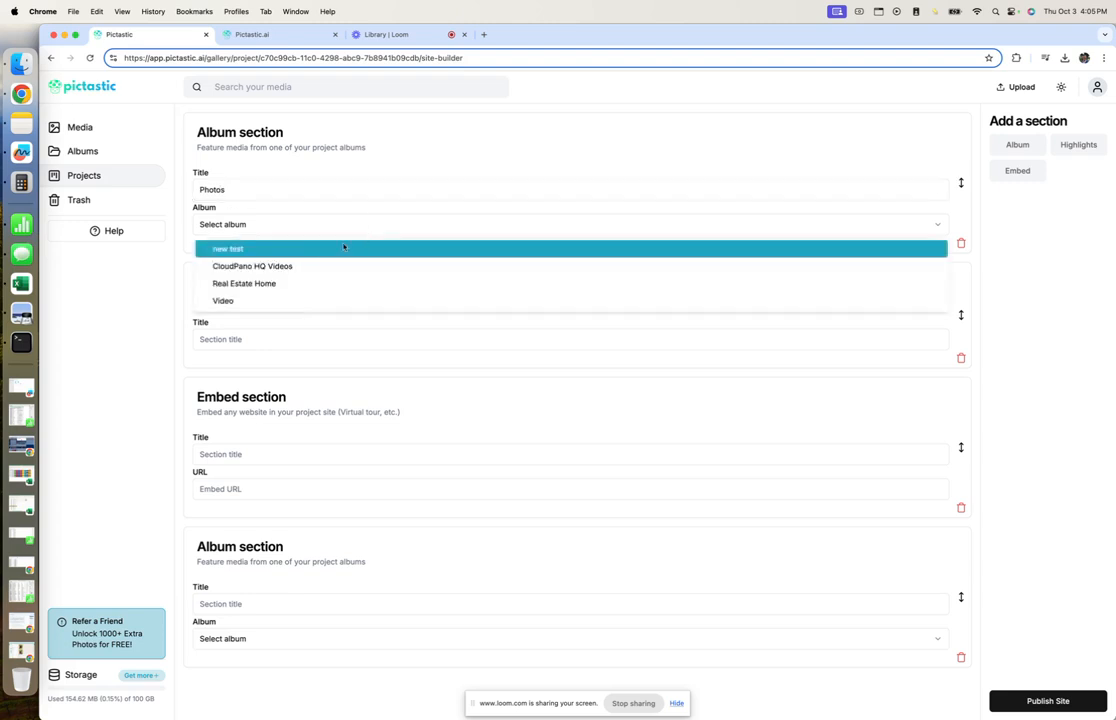
click(248, 285)
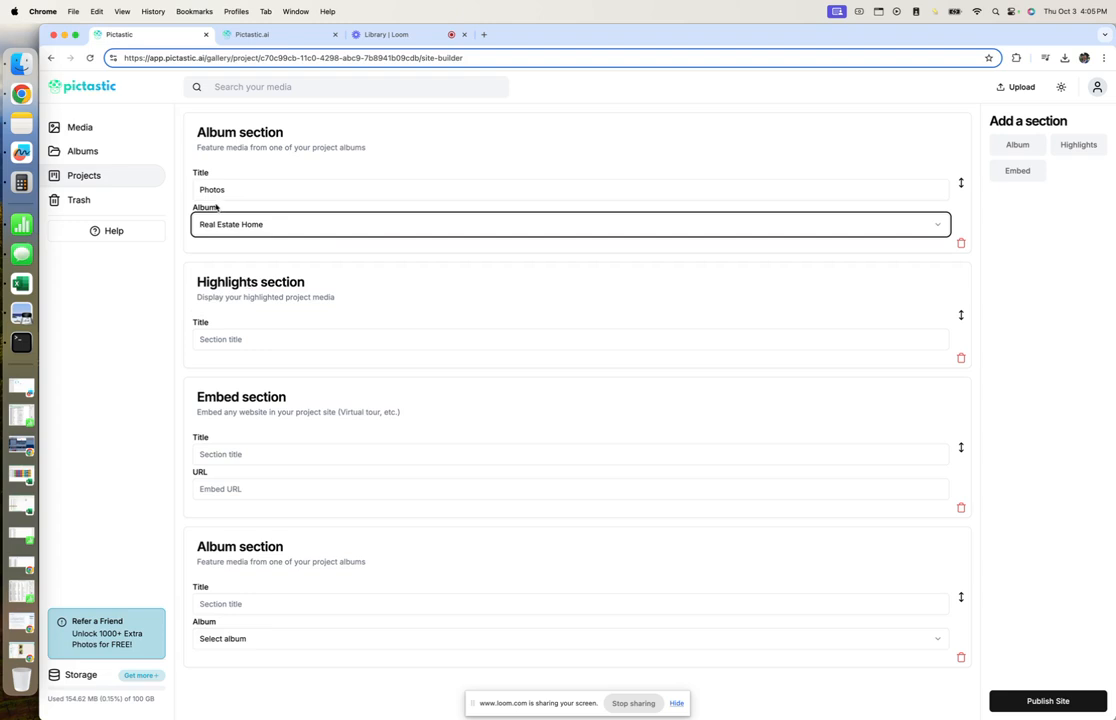
click(247, 339)
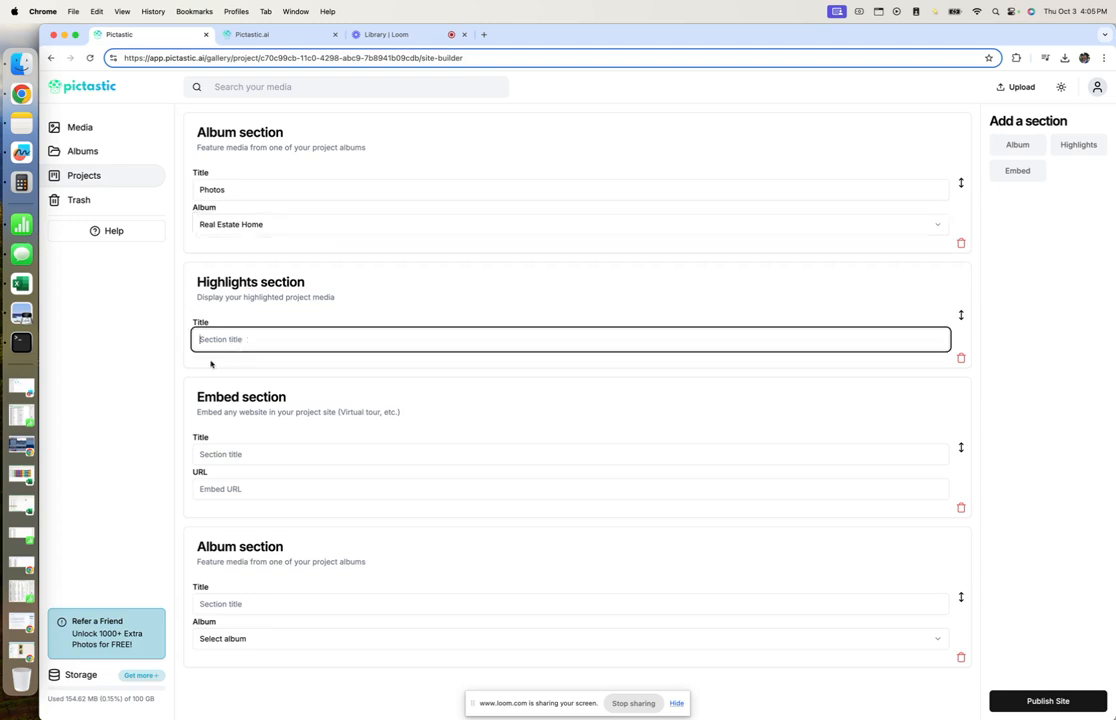
click(305, 317)
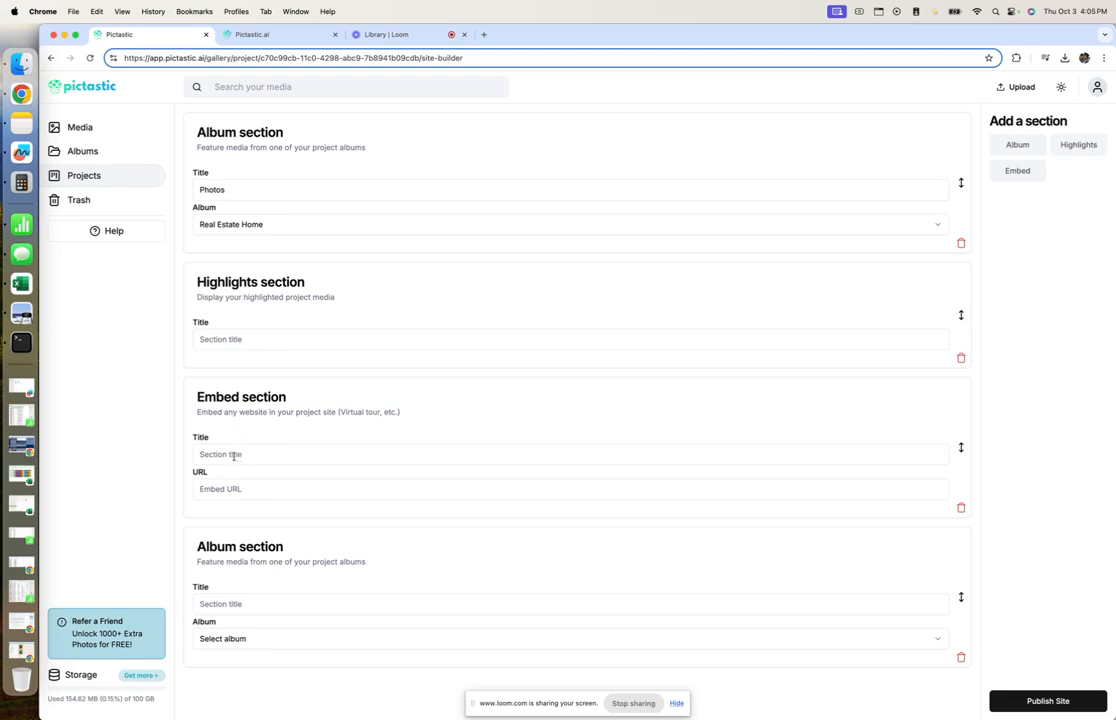
click(486, 36)
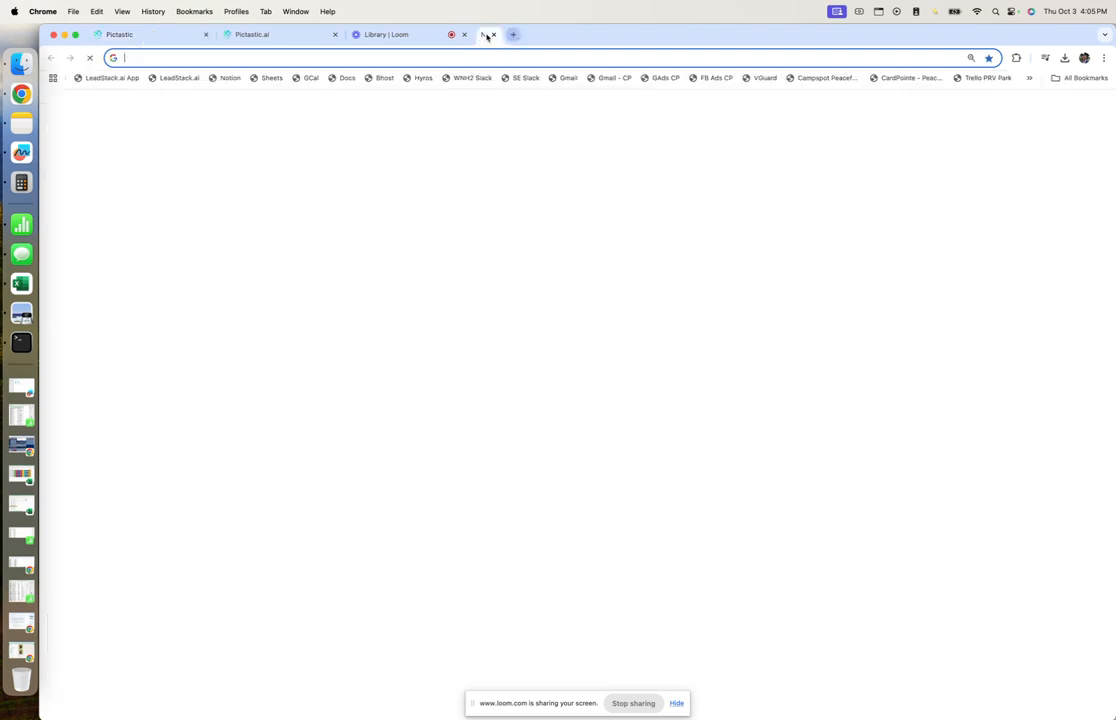
text(ap)
key(Return)
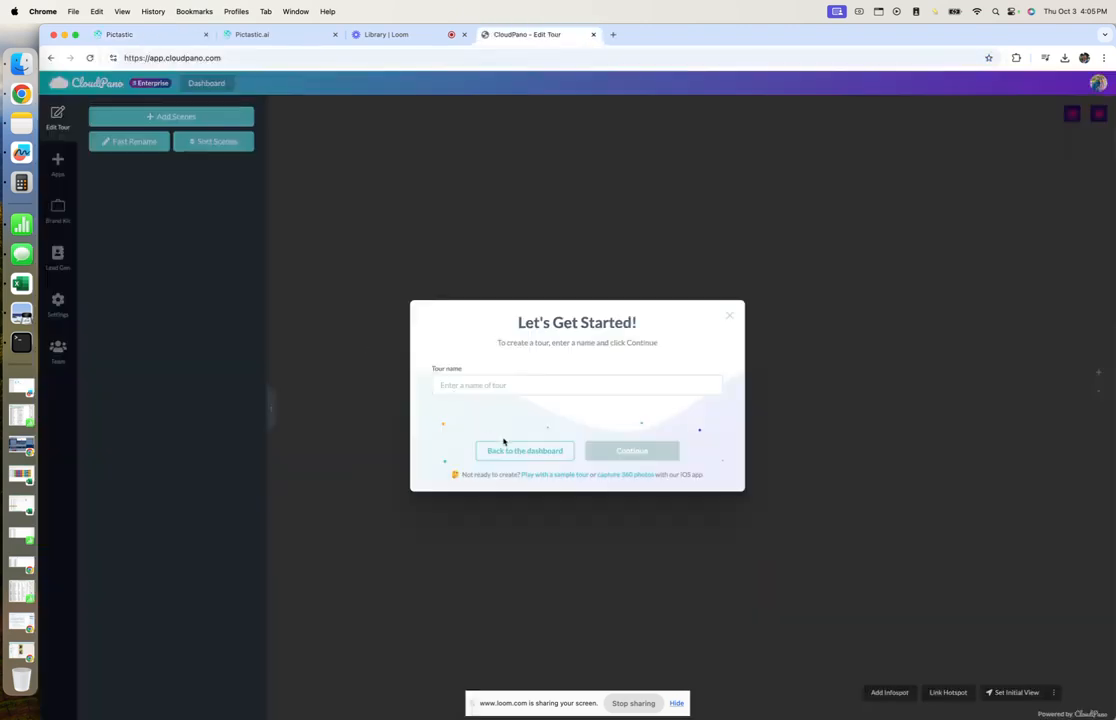
click(506, 447)
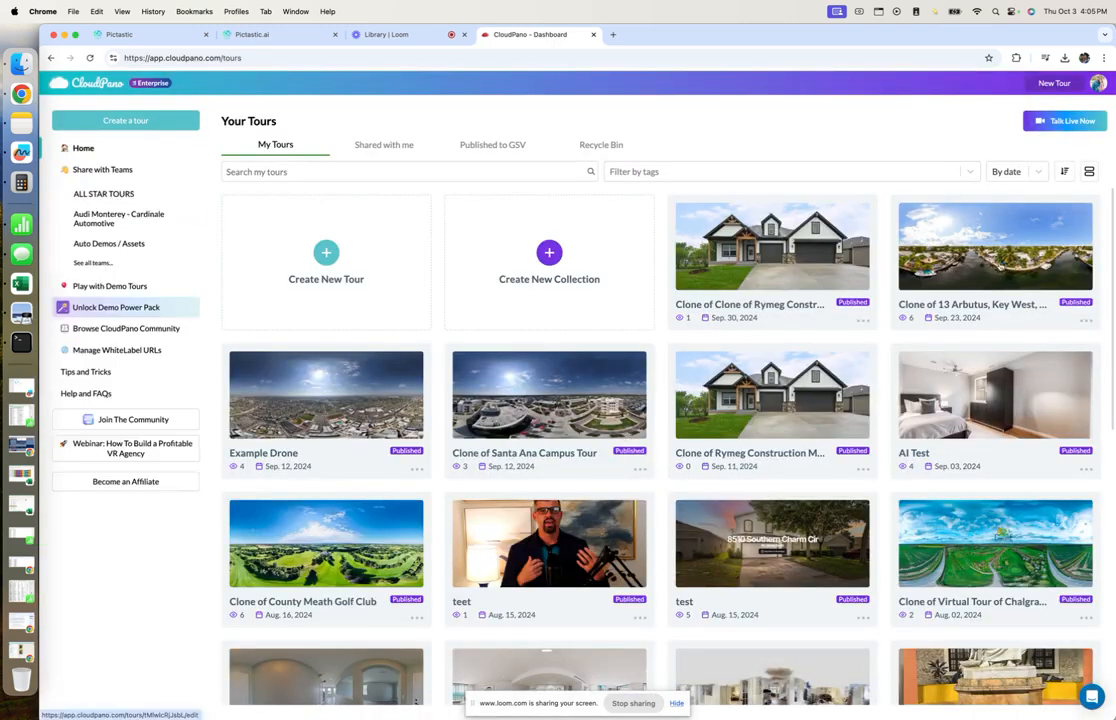
click(1086, 321)
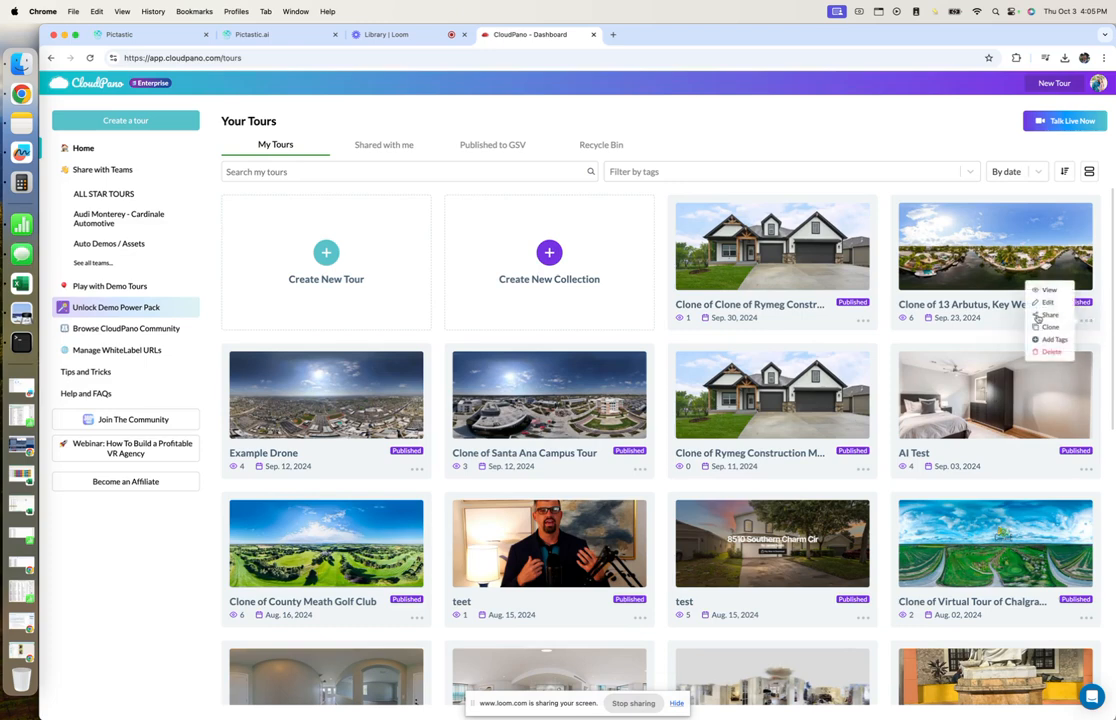
click(1046, 315)
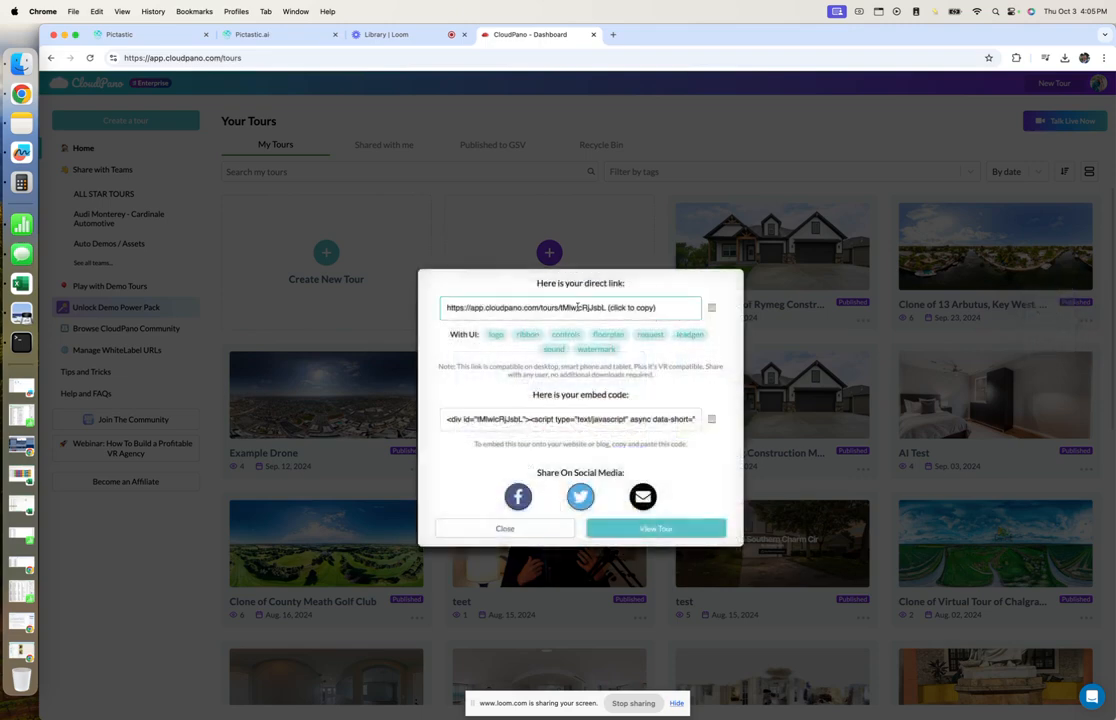
click(580, 307)
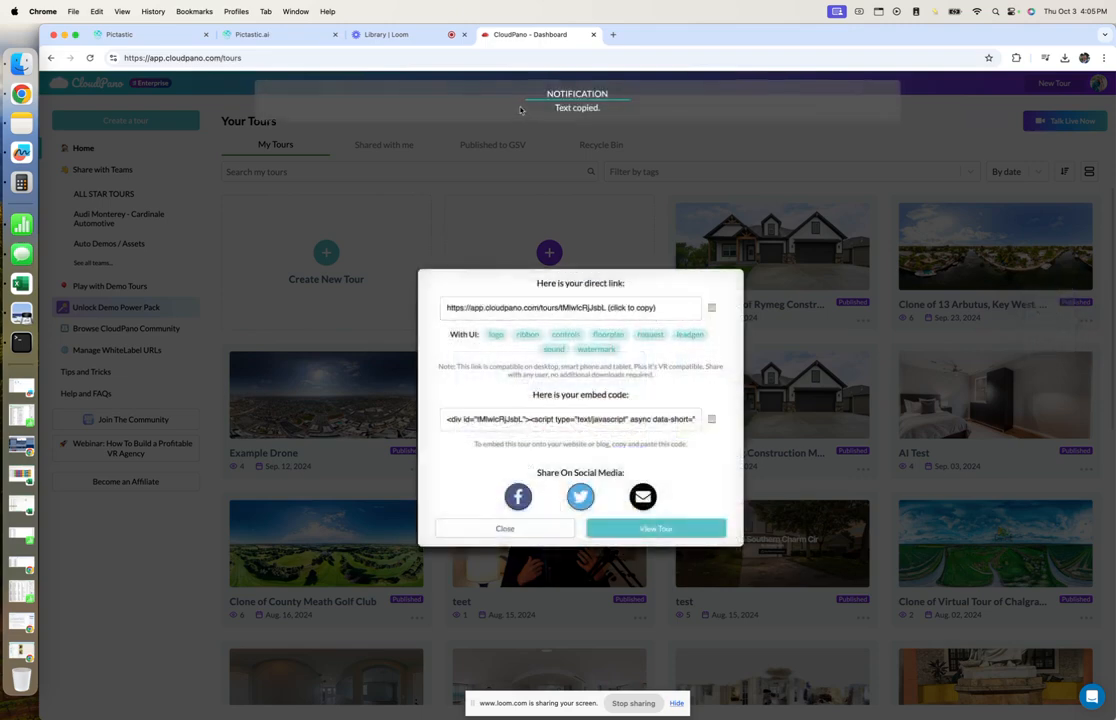
click(275, 36)
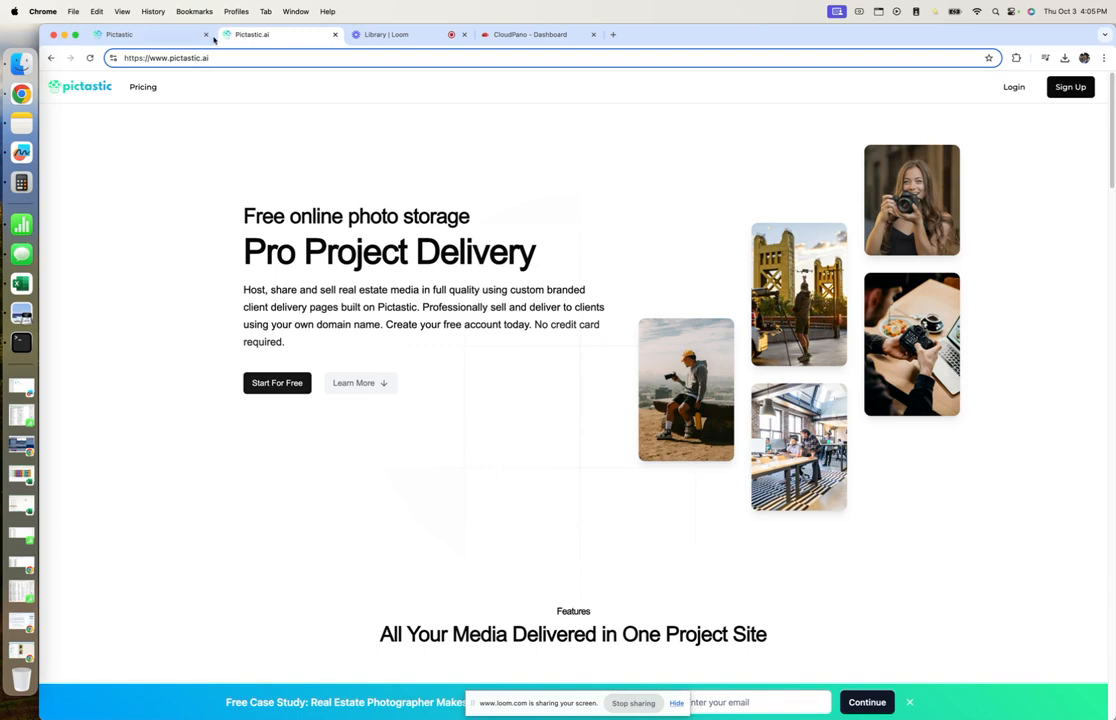
Paste the CloudPano tour link as the Embed URL and title the section 'Virtual Tour'.
click(150, 35)
click(291, 488)
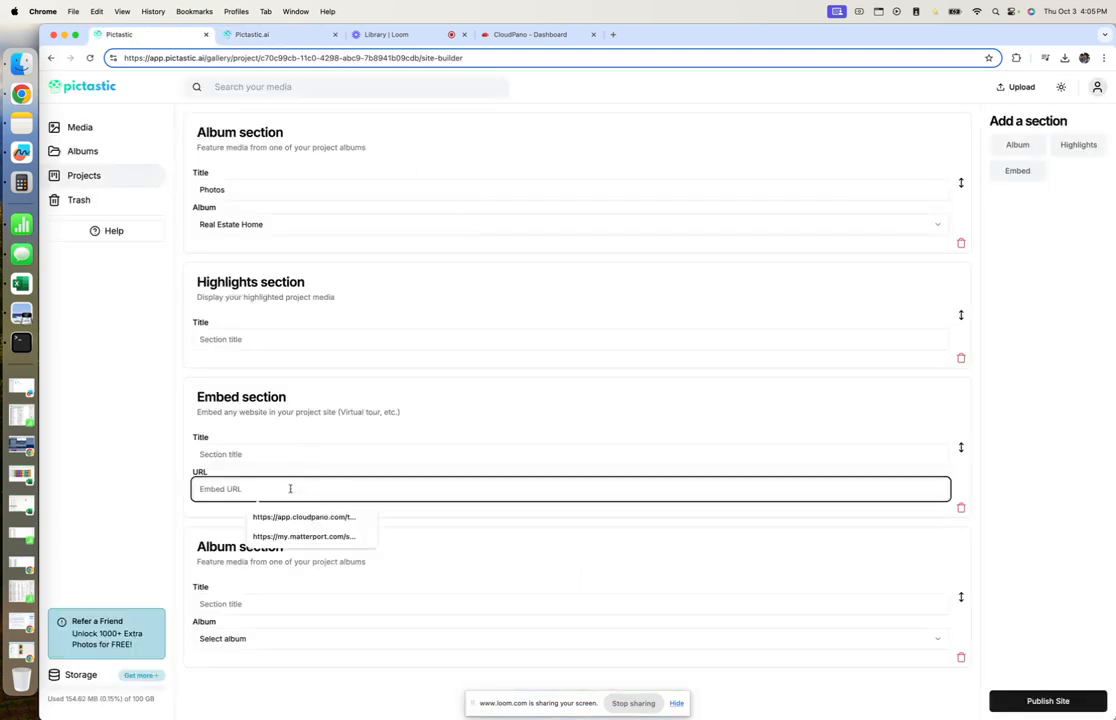
key(super+v)
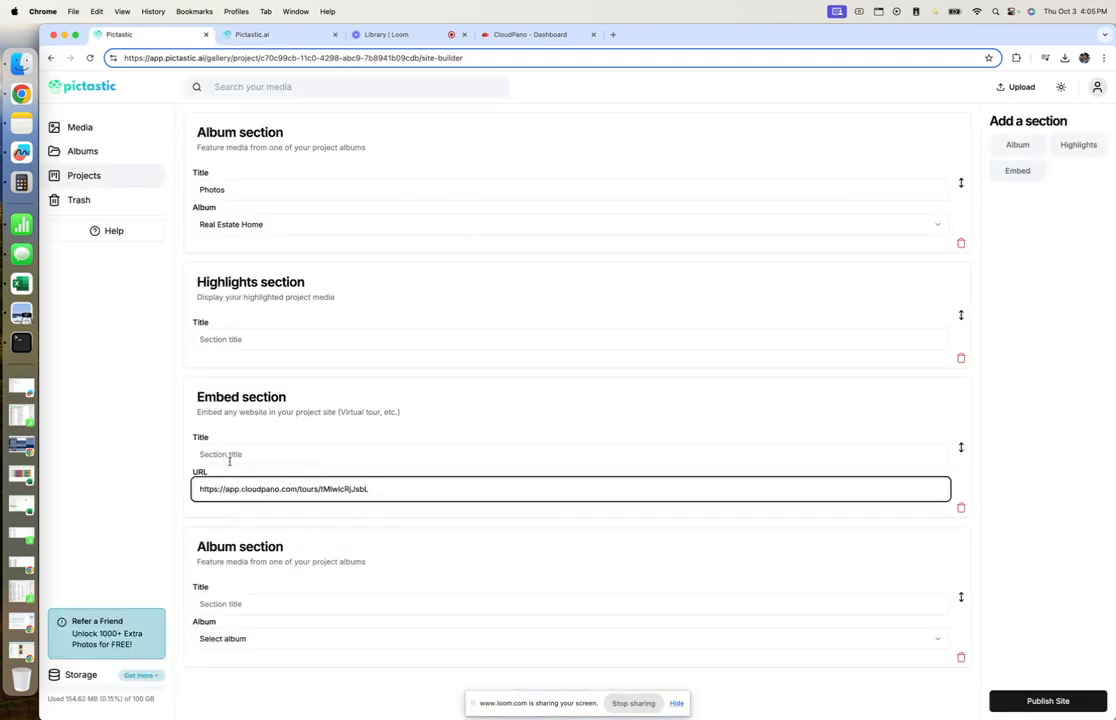
click(233, 456)
text(Virtual Tour)
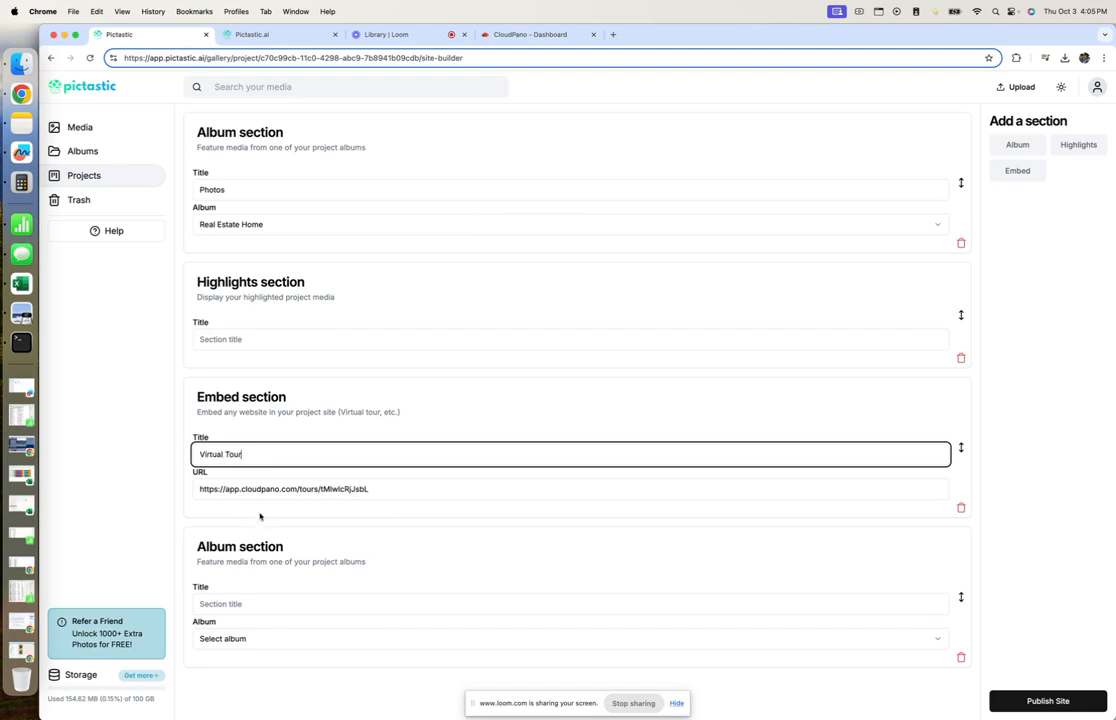
click(238, 603)
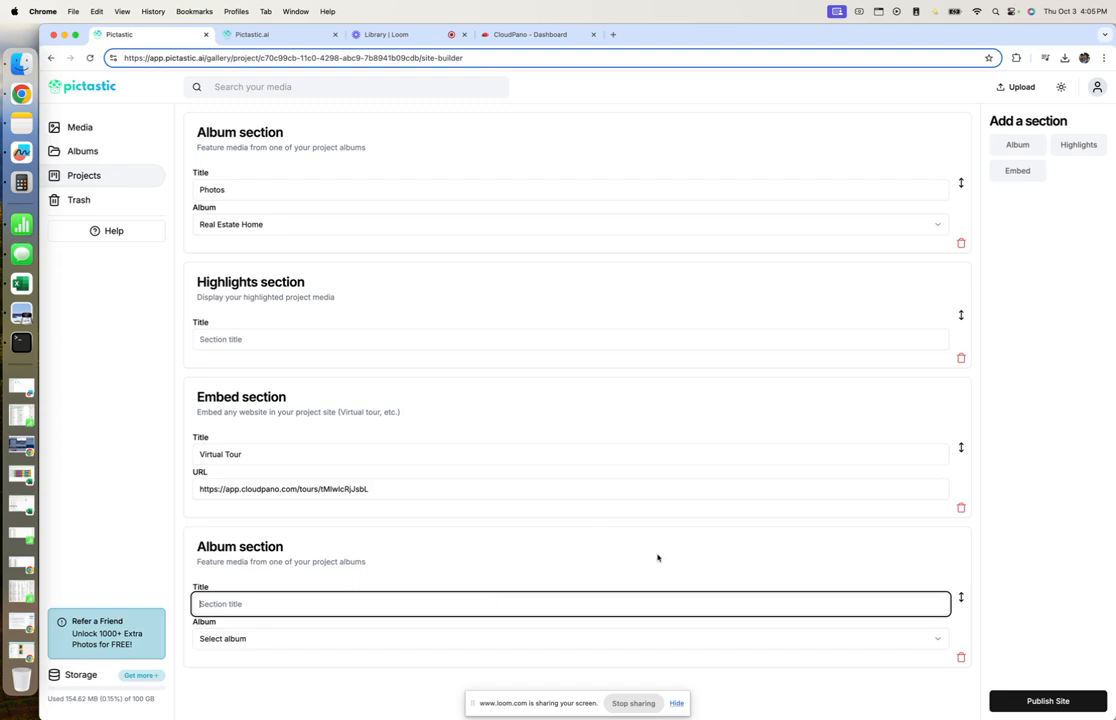
Set the last section to the Video album, title it 'Video', and move it above the embed.
click(284, 638)
click(274, 612)
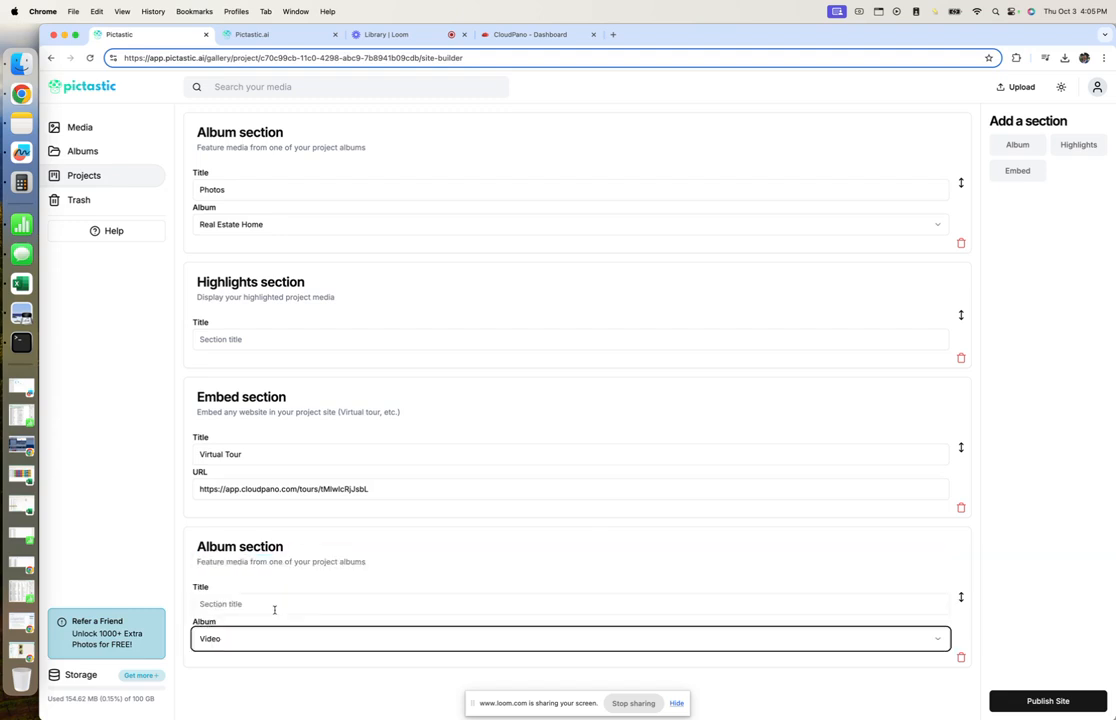
click(273, 603)
text(Video)
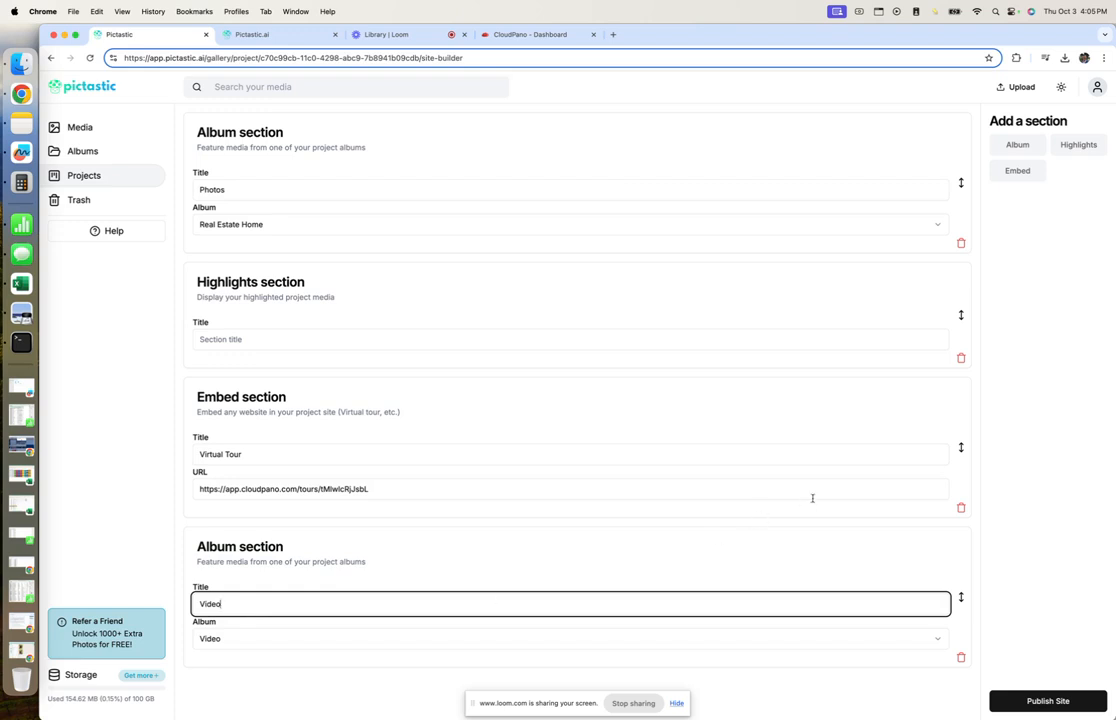
click(1047, 457)
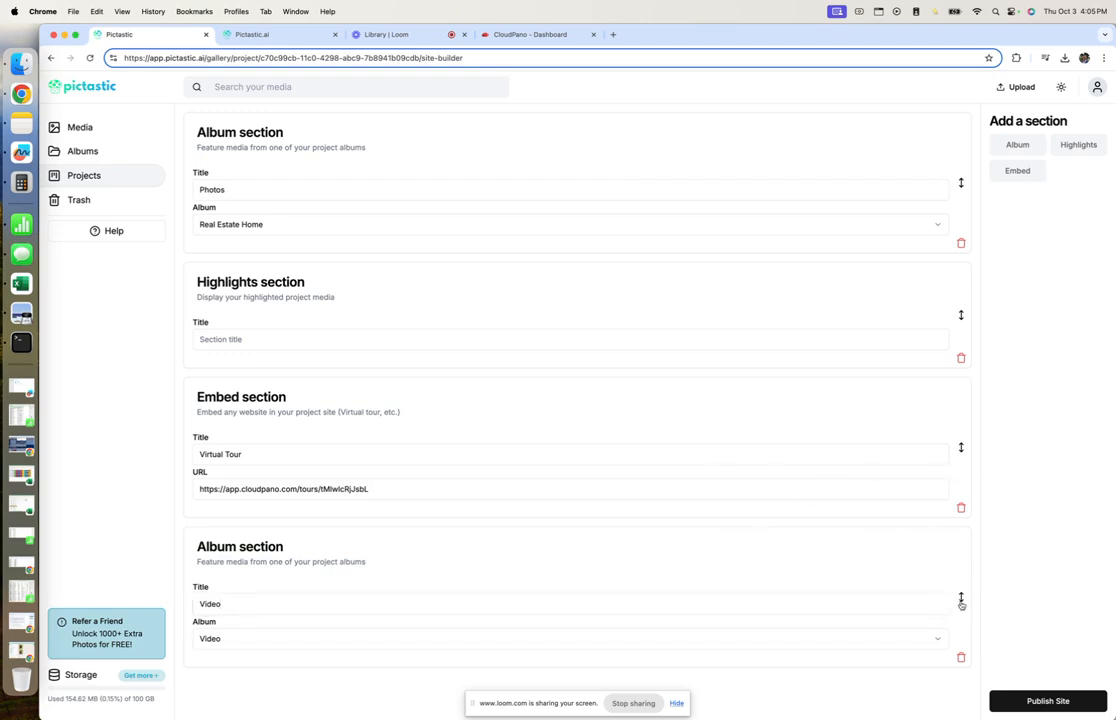
drag(961, 600, 963, 450)
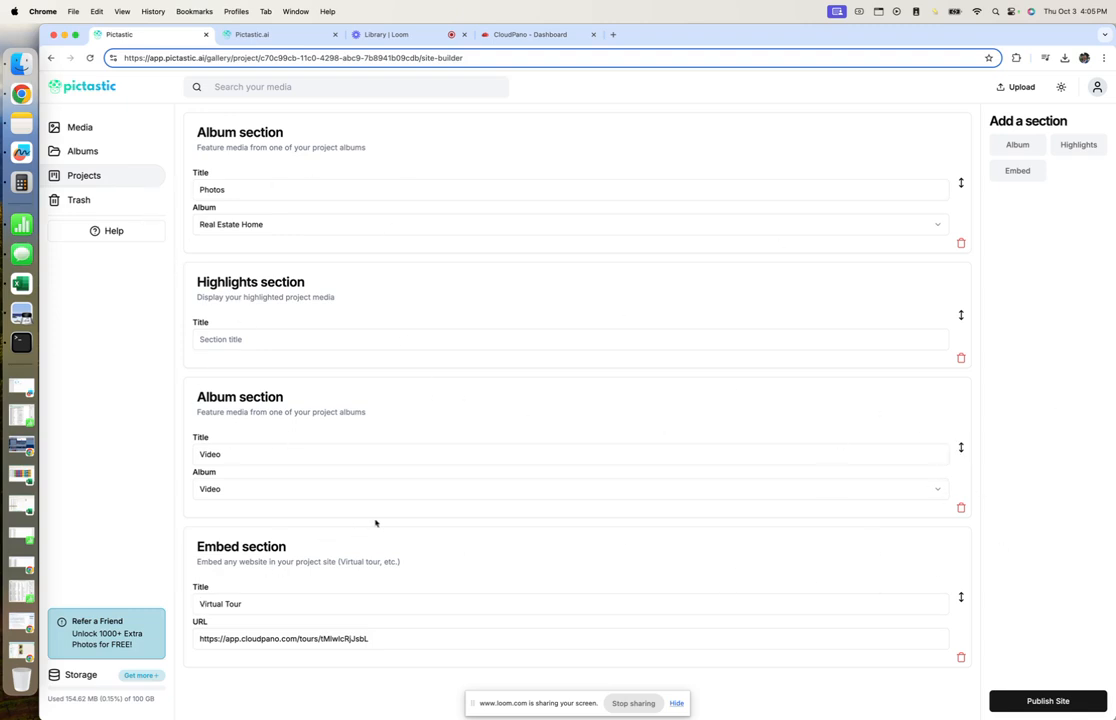
click(1069, 703)
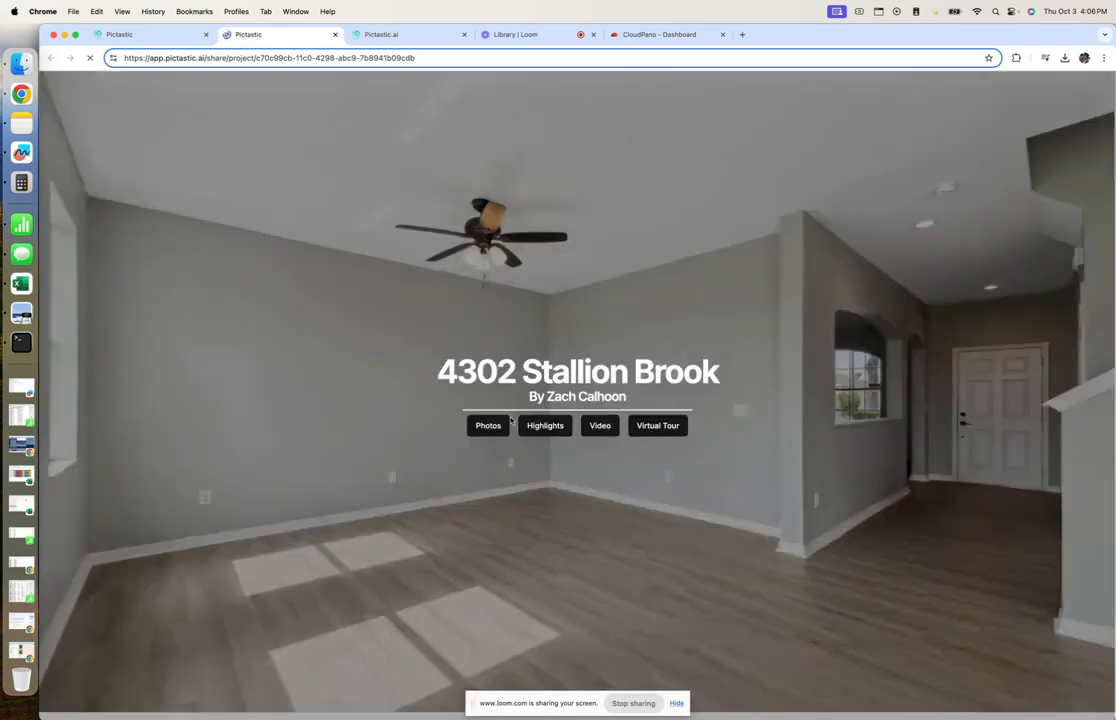
triple_click(492, 371)
double_click(602, 396)
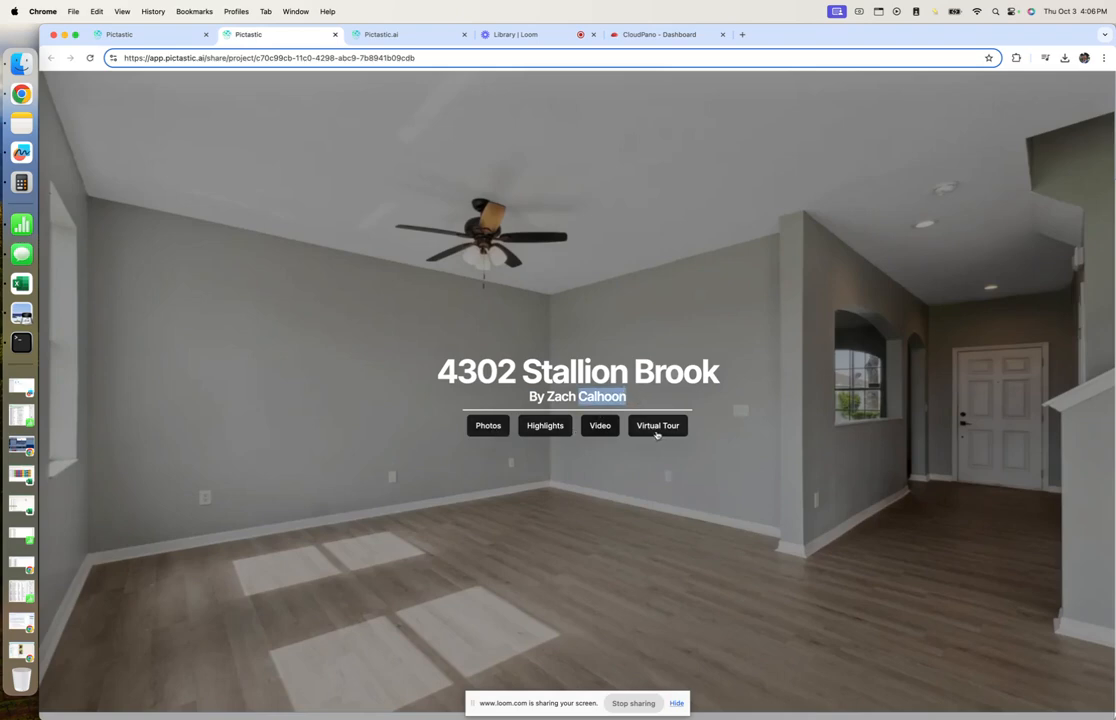
Jump to the Photos gallery, view a bedroom photo full-size, then select the site's web address.
click(492, 438)
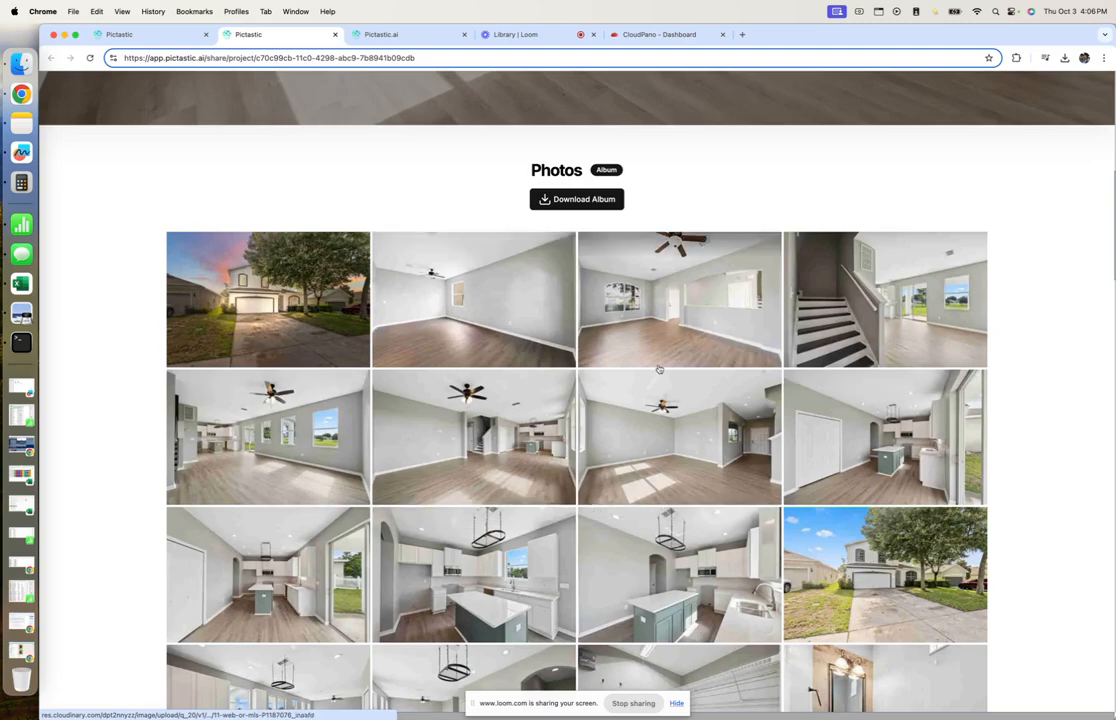
scroll(695, 449, down, 4)
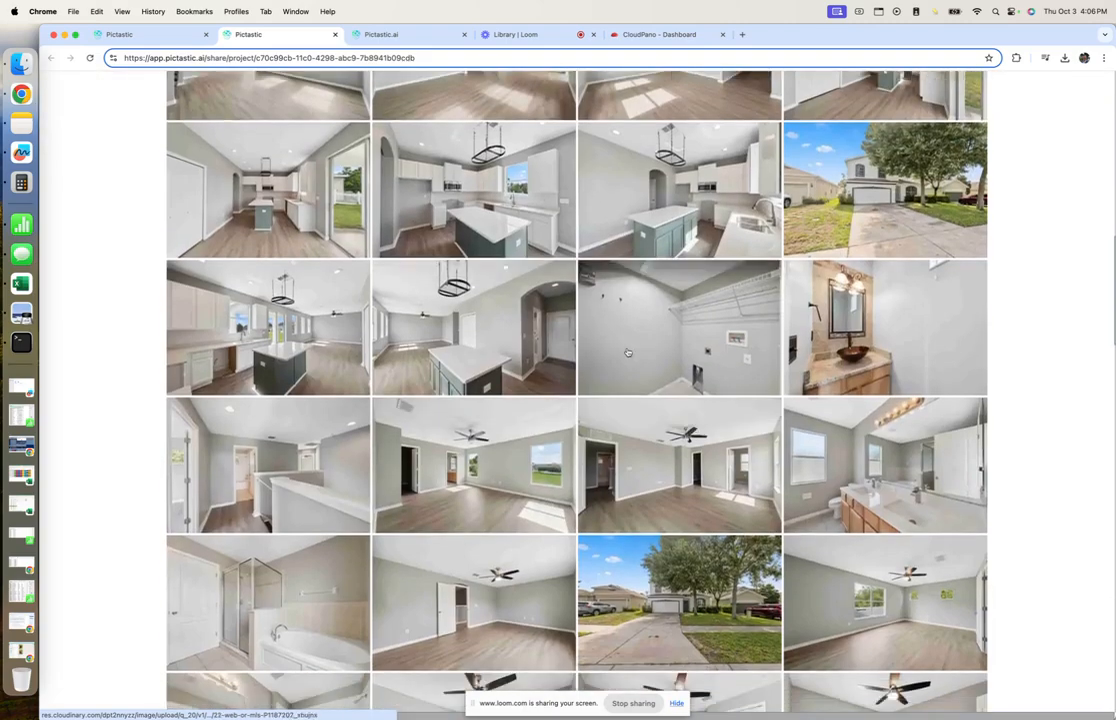
click(498, 446)
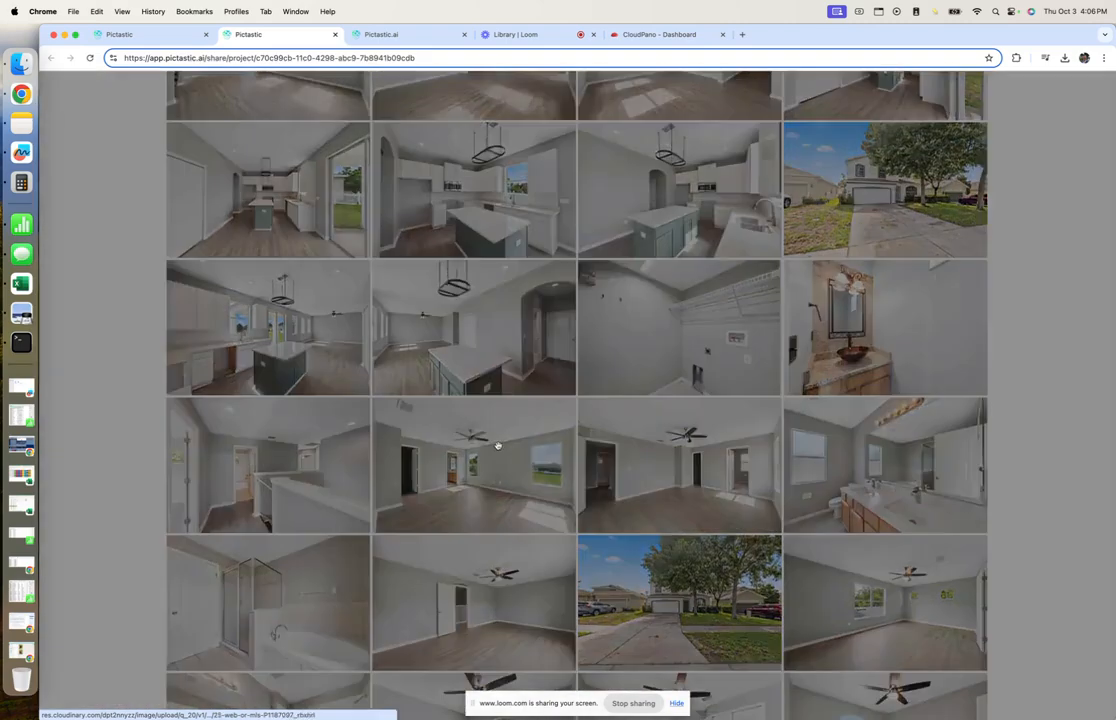
click(1103, 86)
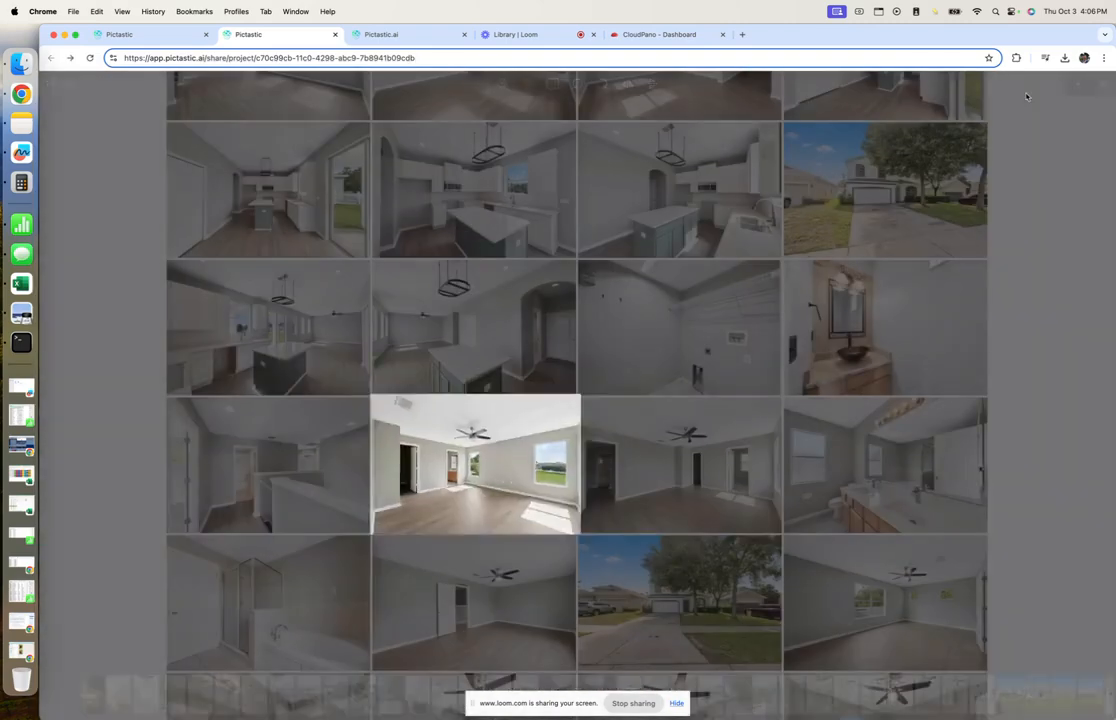
click(319, 56)
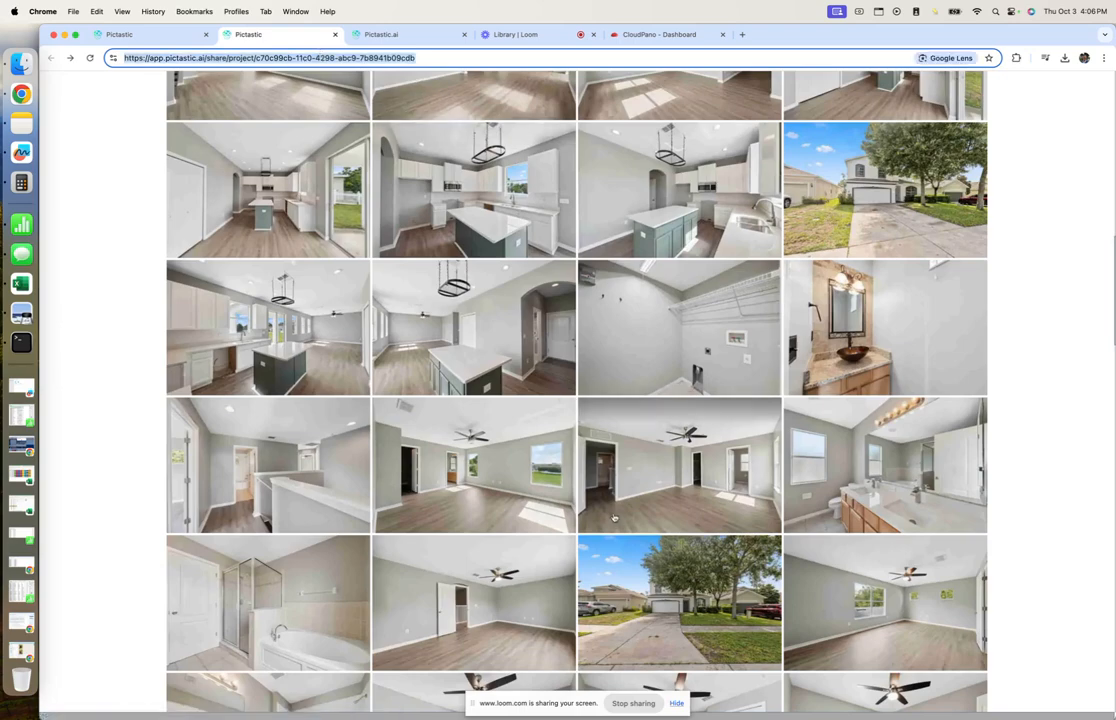
Page through six gallery photos in the viewer, then scroll down to the Highlights section.
click(626, 493)
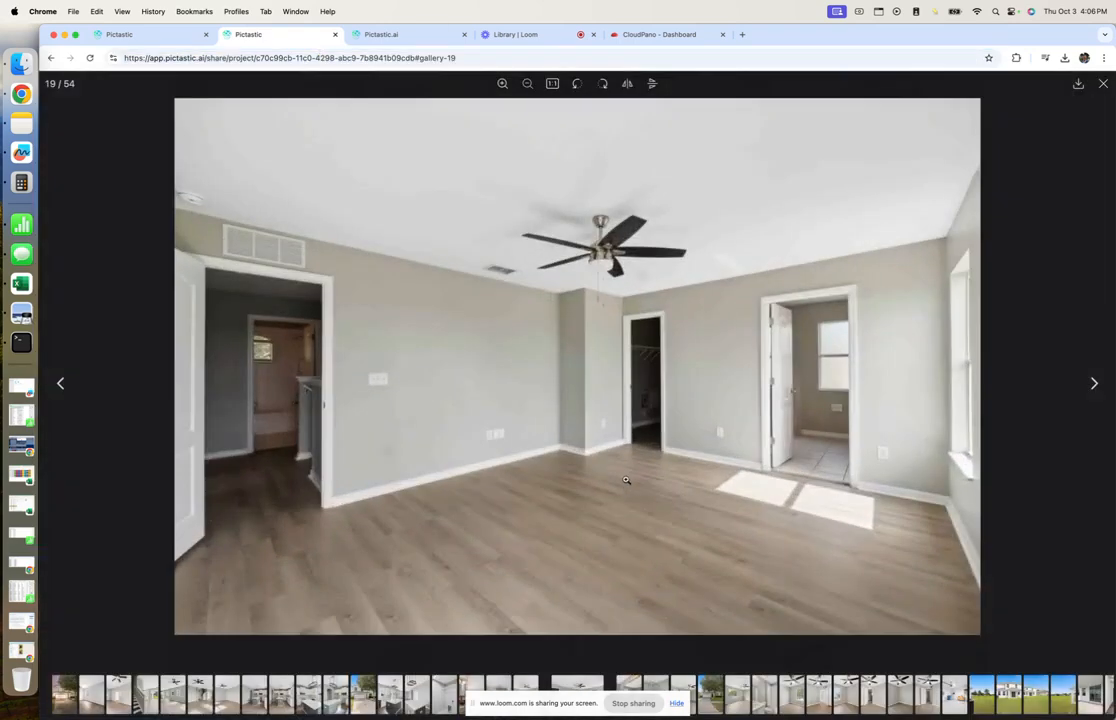
click(1095, 384)
click(1095, 384)
click(1095, 384)
click(1095, 384)
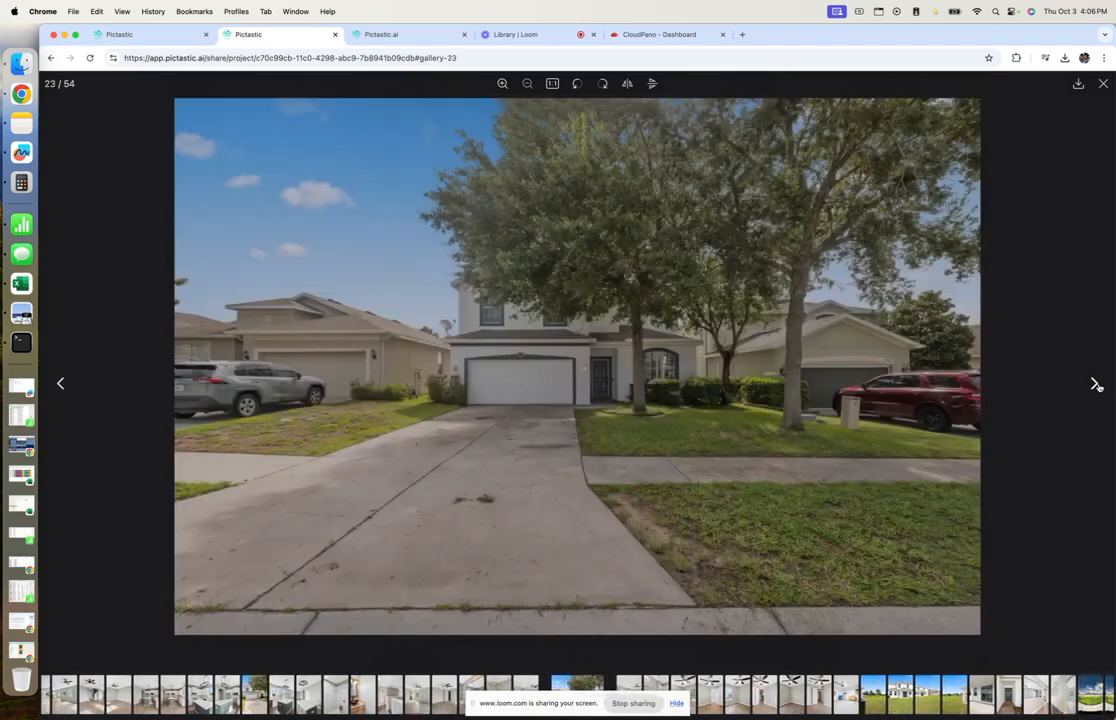
click(1095, 384)
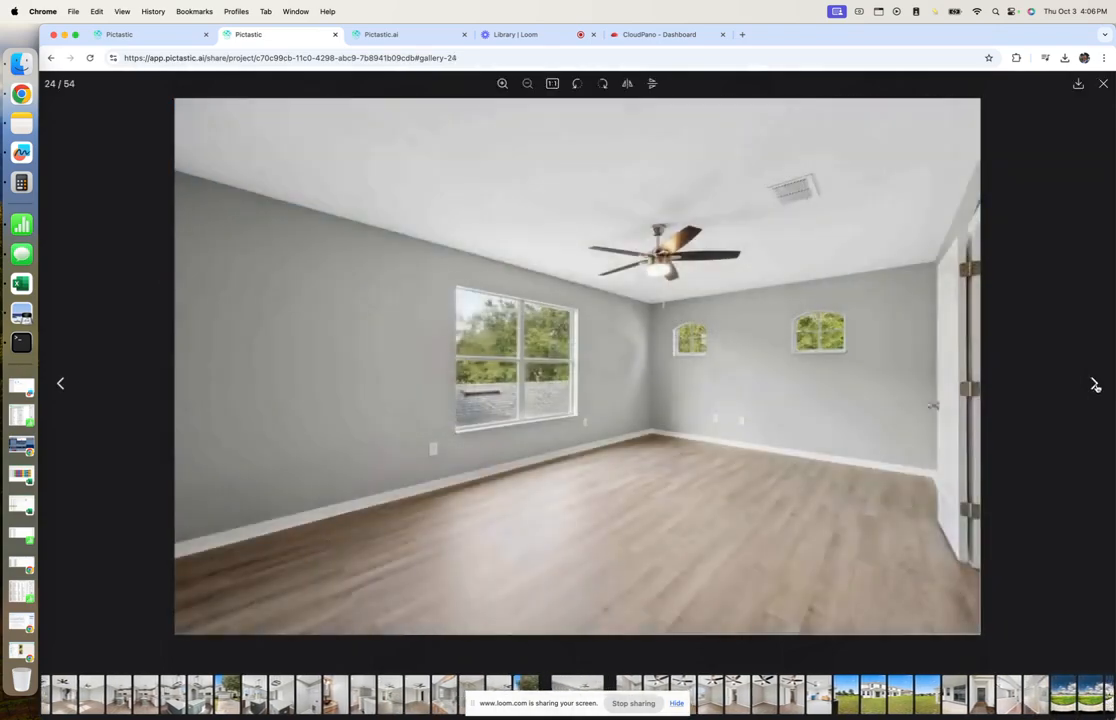
click(1095, 384)
click(1092, 382)
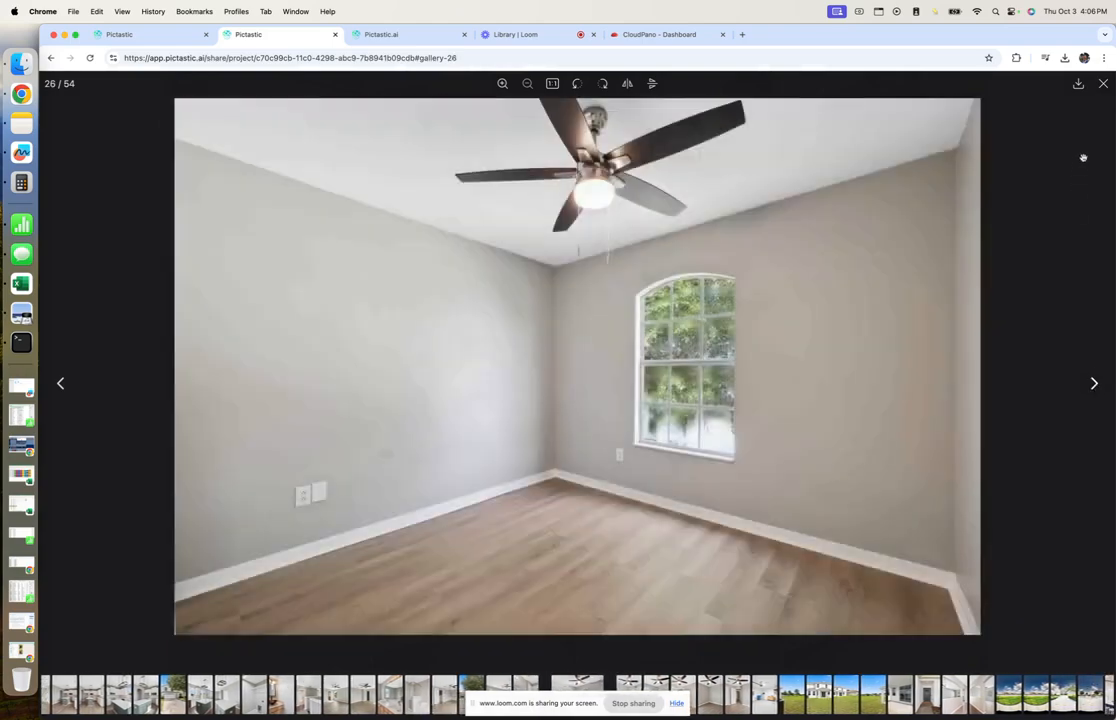
click(1103, 84)
scroll(775, 381, up, 10)
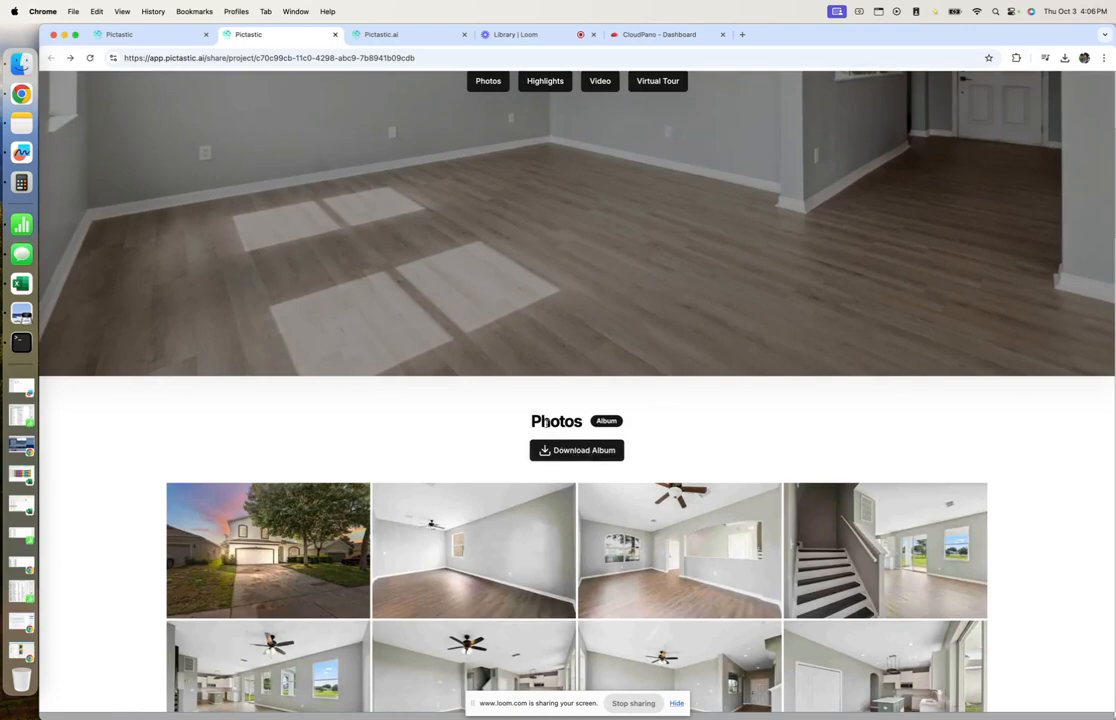
scroll(676, 438, down, 20)
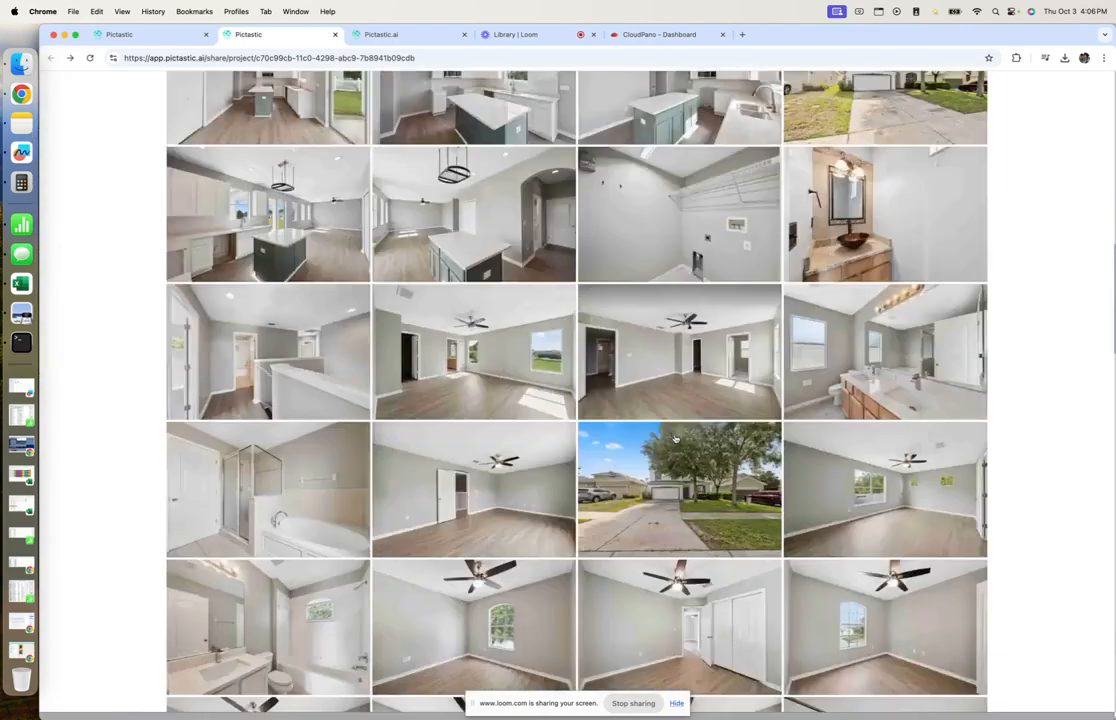
scroll(674, 439, down, 3)
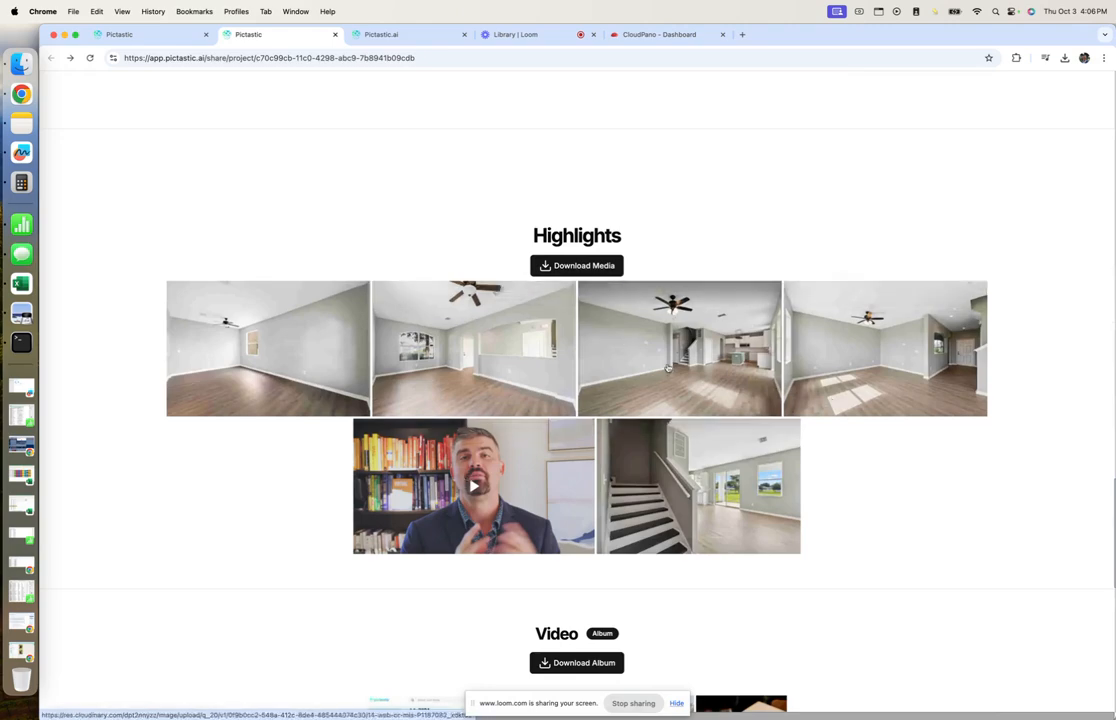
Copy the direct link of the embedded CloudPano tour from the Virtual Tour section's Share dialog.
scroll(584, 307, down, 6)
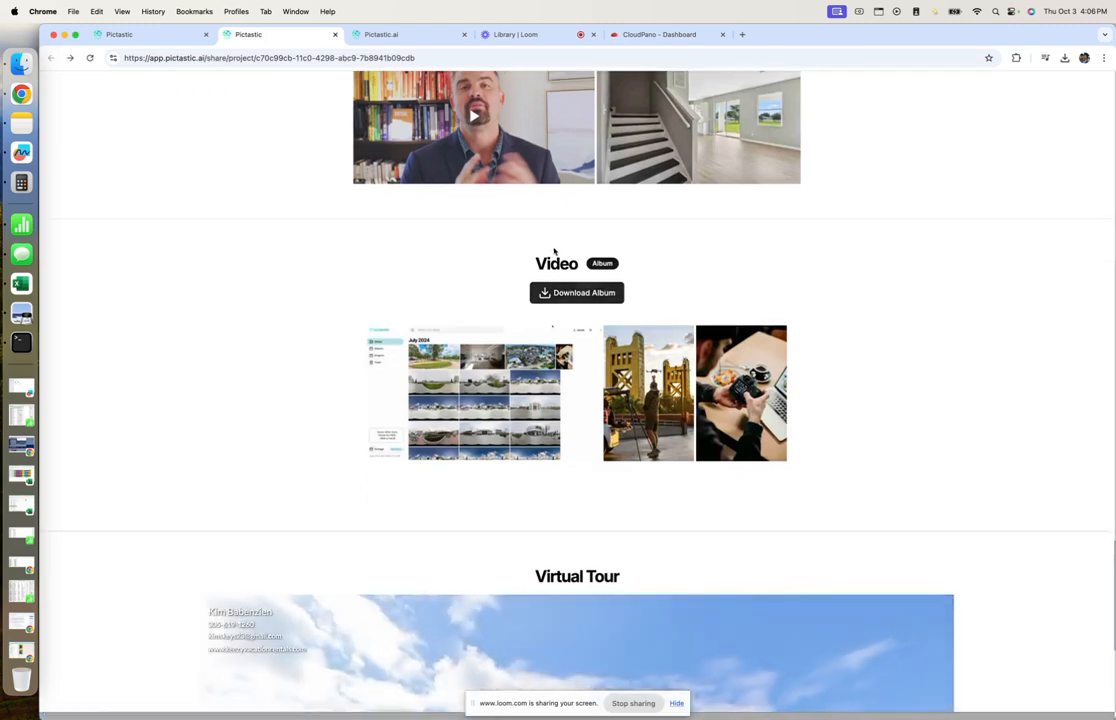
scroll(616, 320, down, 6)
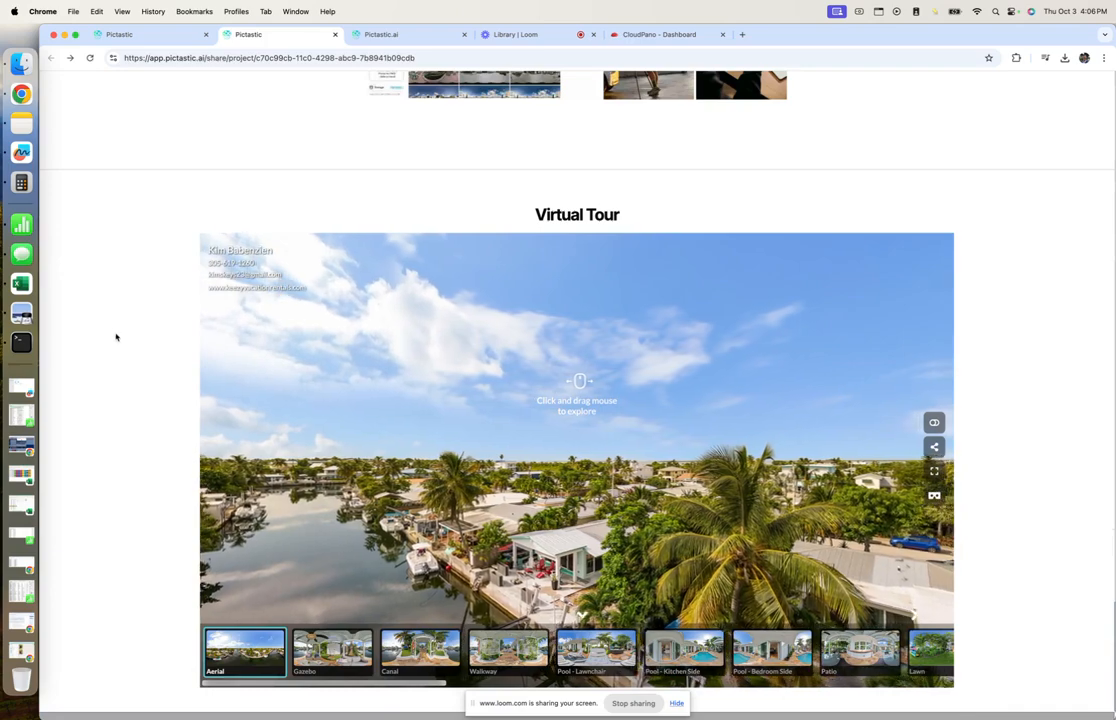
scroll(117, 336, down, 1)
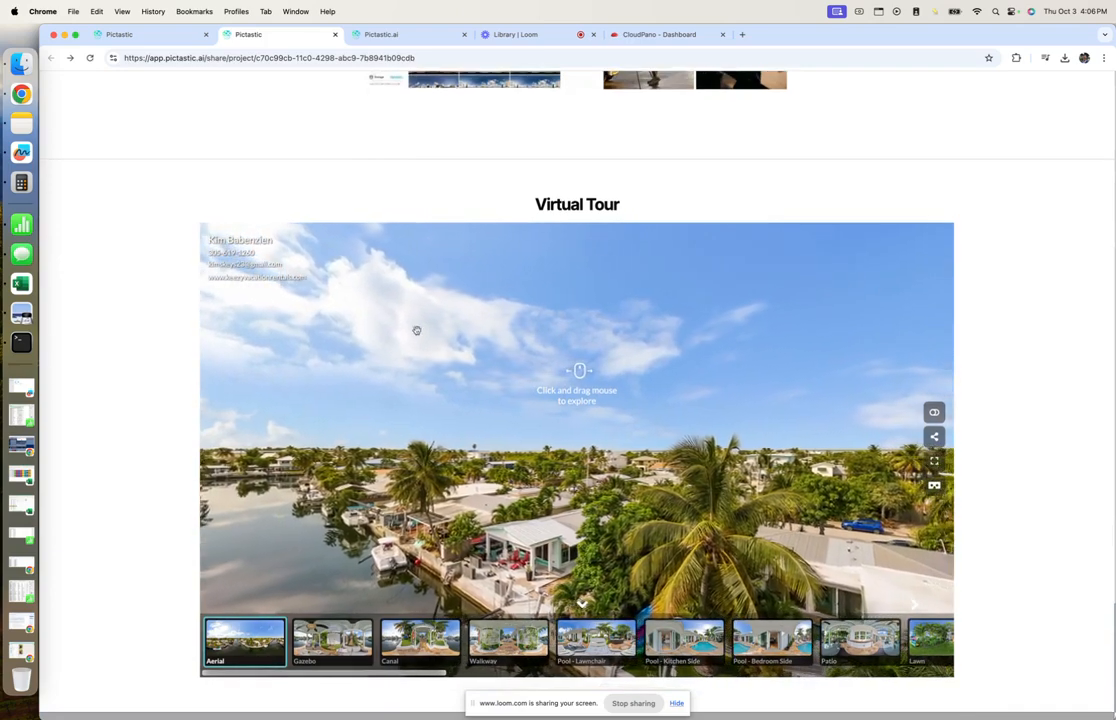
click(933, 438)
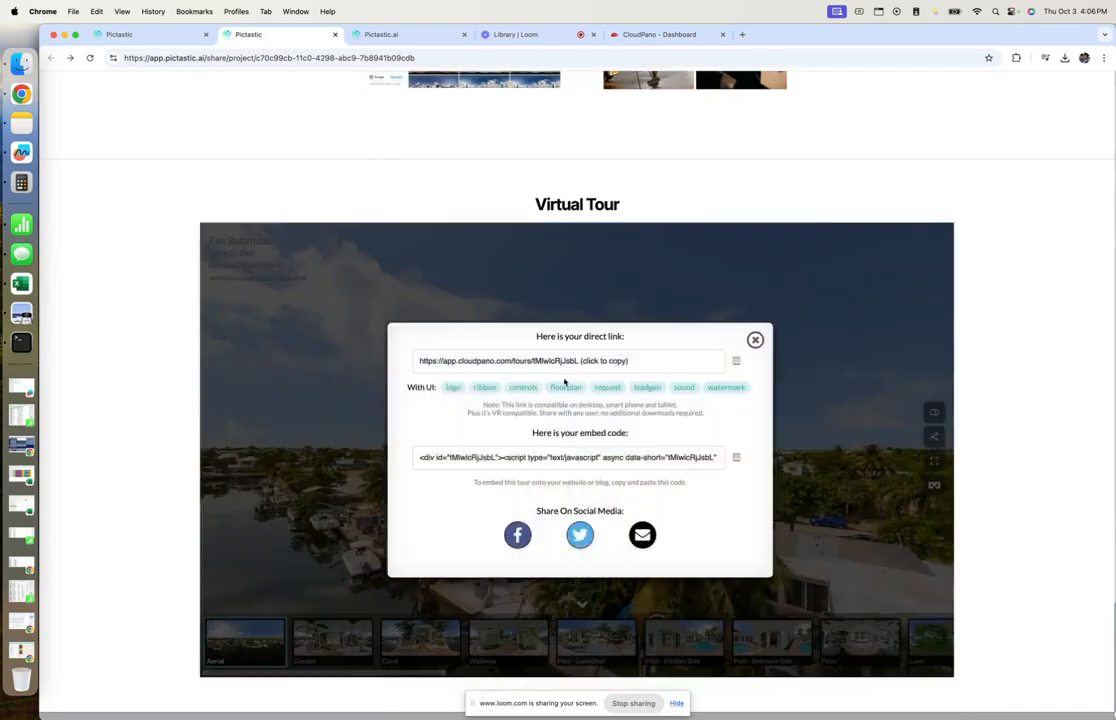
click(502, 364)
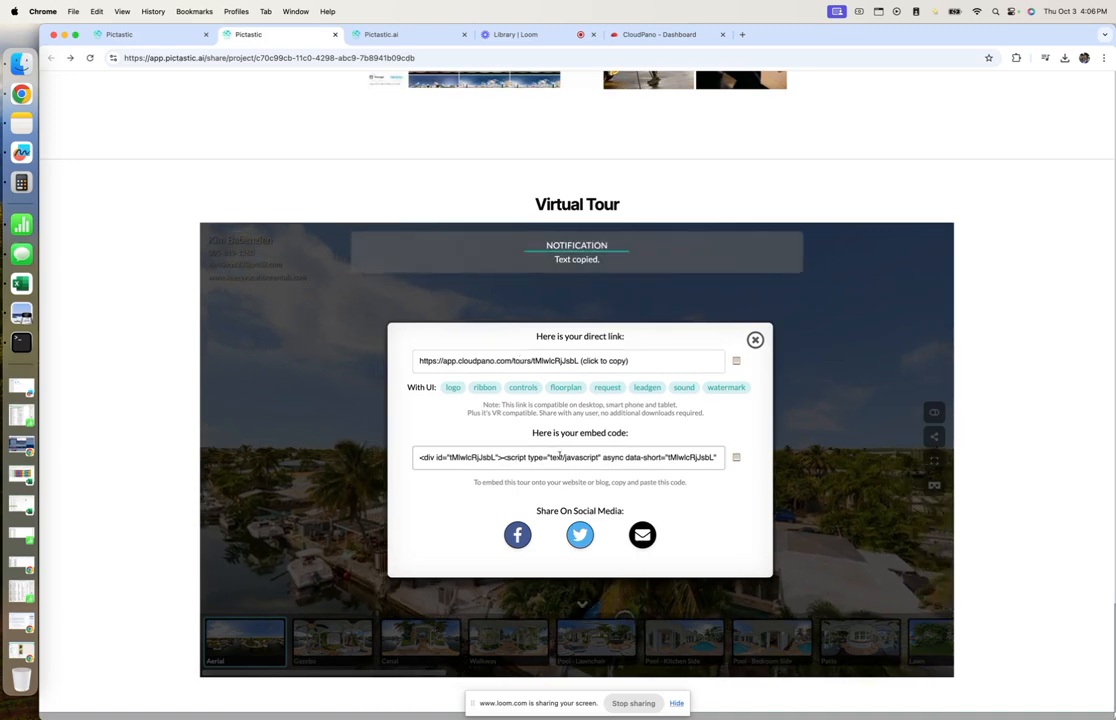
click(755, 340)
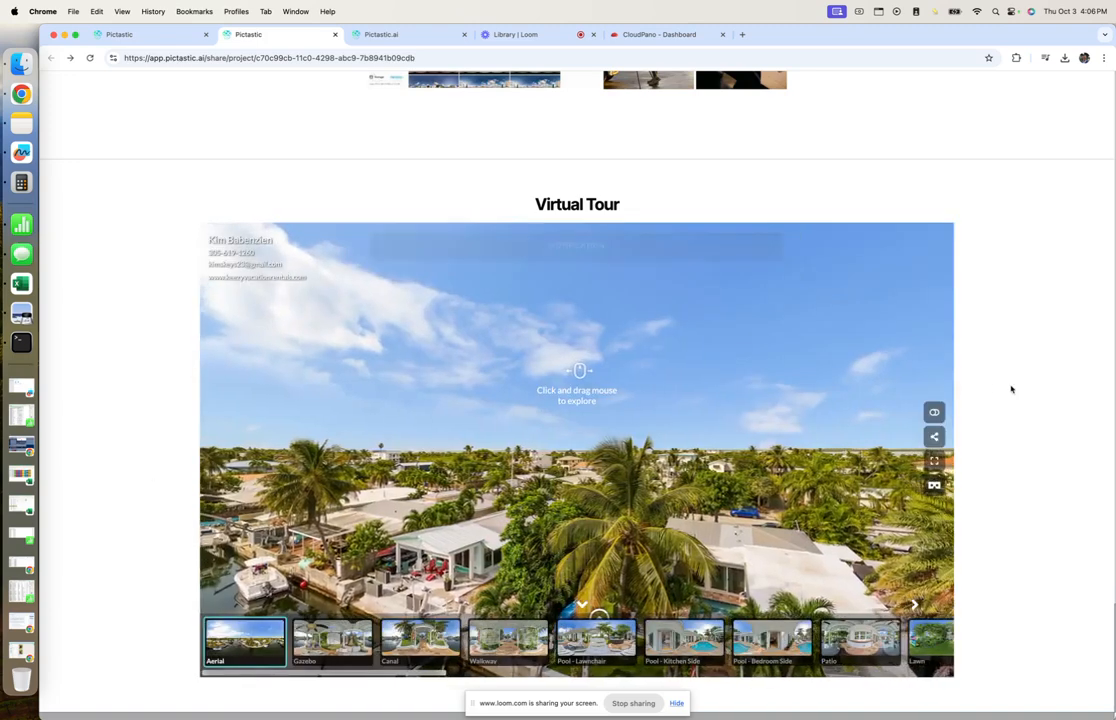
From the top of the published site, use the Virtual Tour nav link to jump to the tour.
scroll(1006, 421, up, 15)
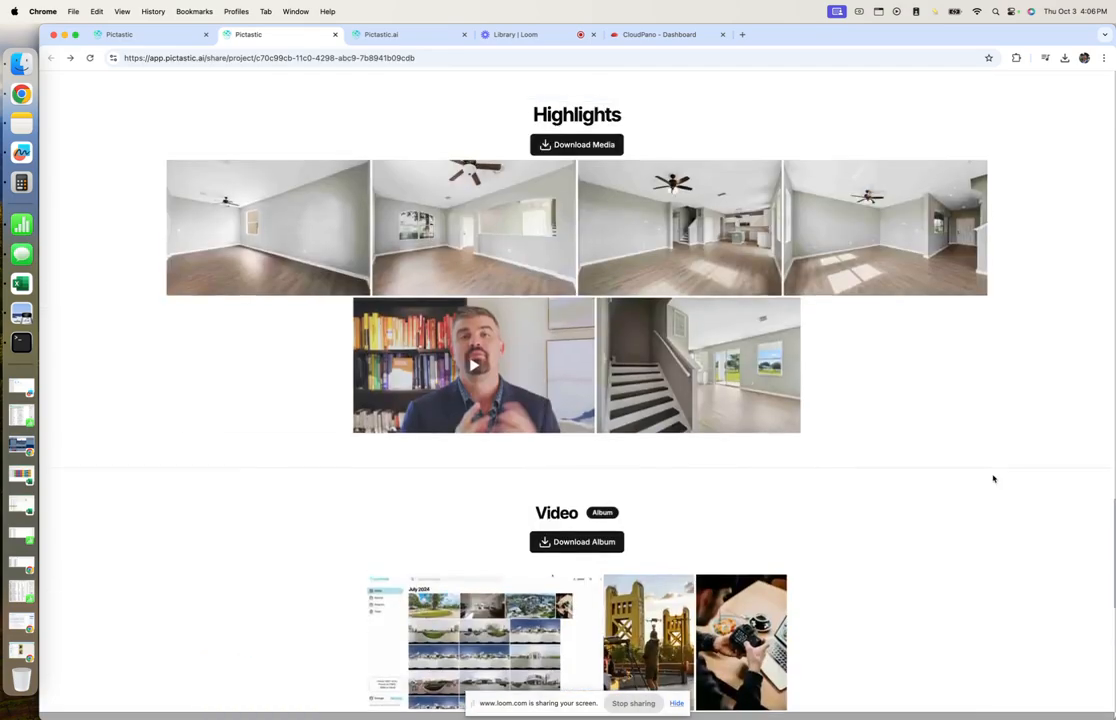
scroll(961, 496, up, 15)
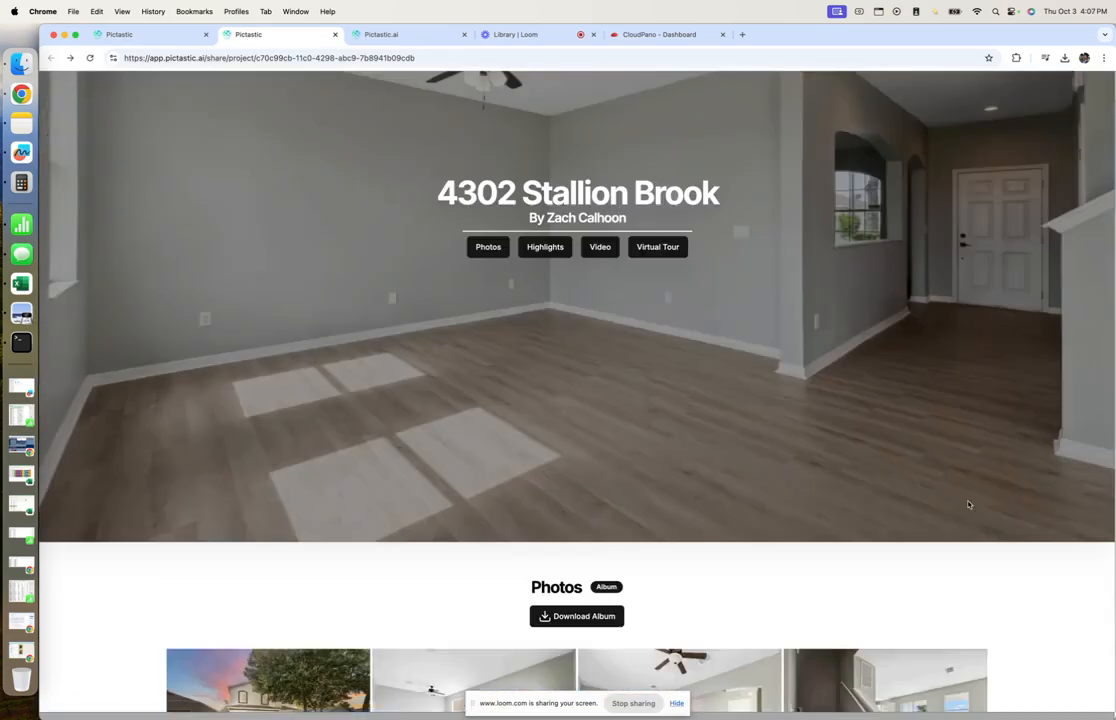
scroll(948, 477, up, 4)
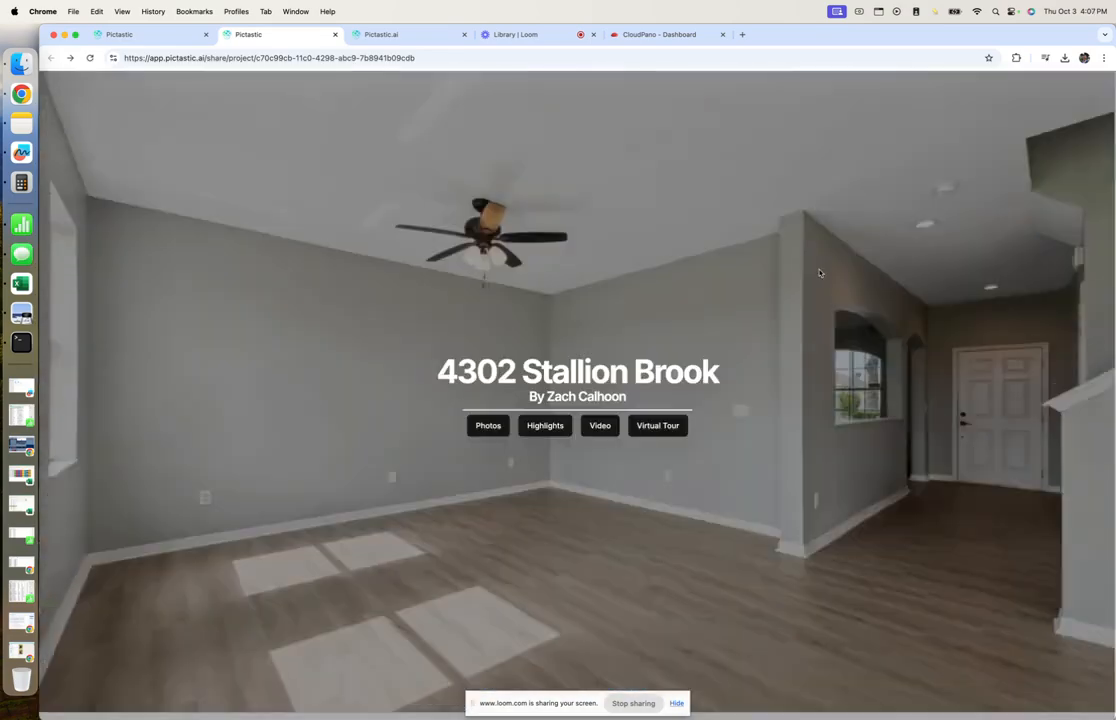
click(652, 428)
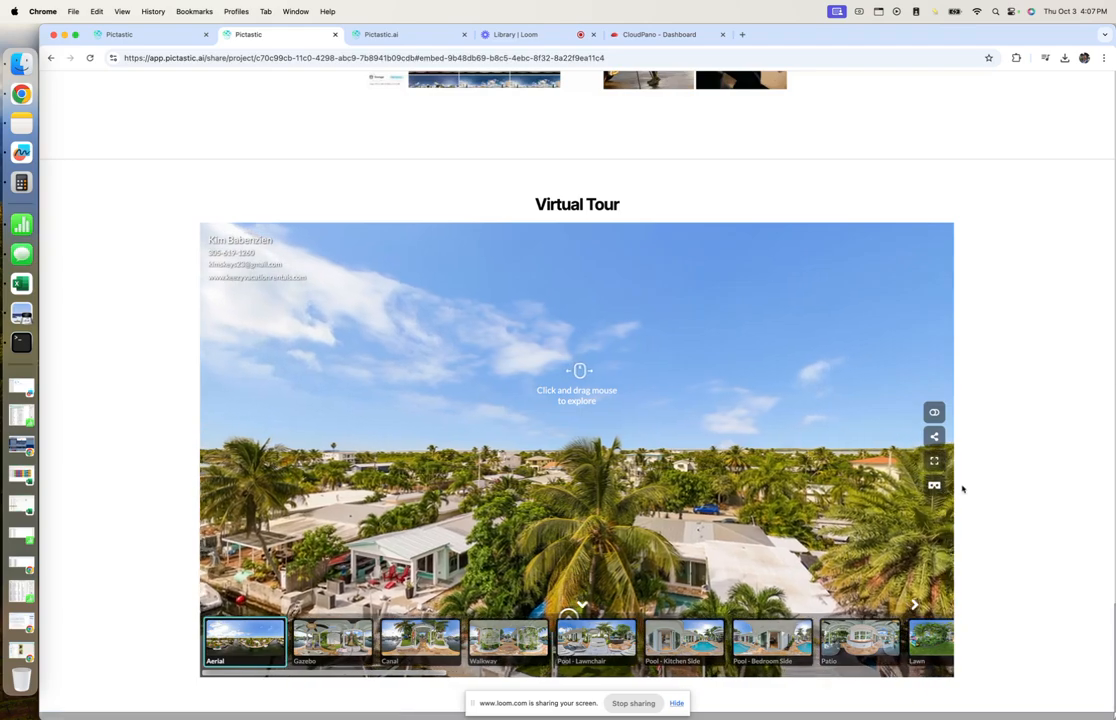
Use the Photos nav link to jump to the photo album and scroll through it.
scroll(965, 487, up, 10)
scroll(969, 488, up, 10)
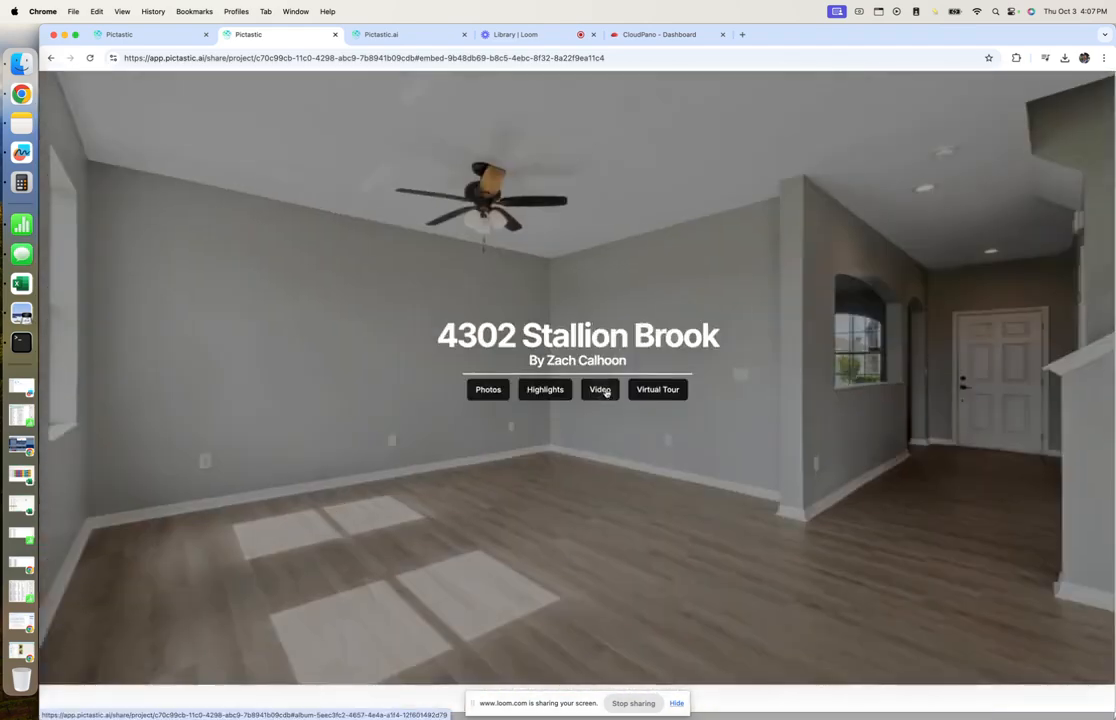
click(489, 390)
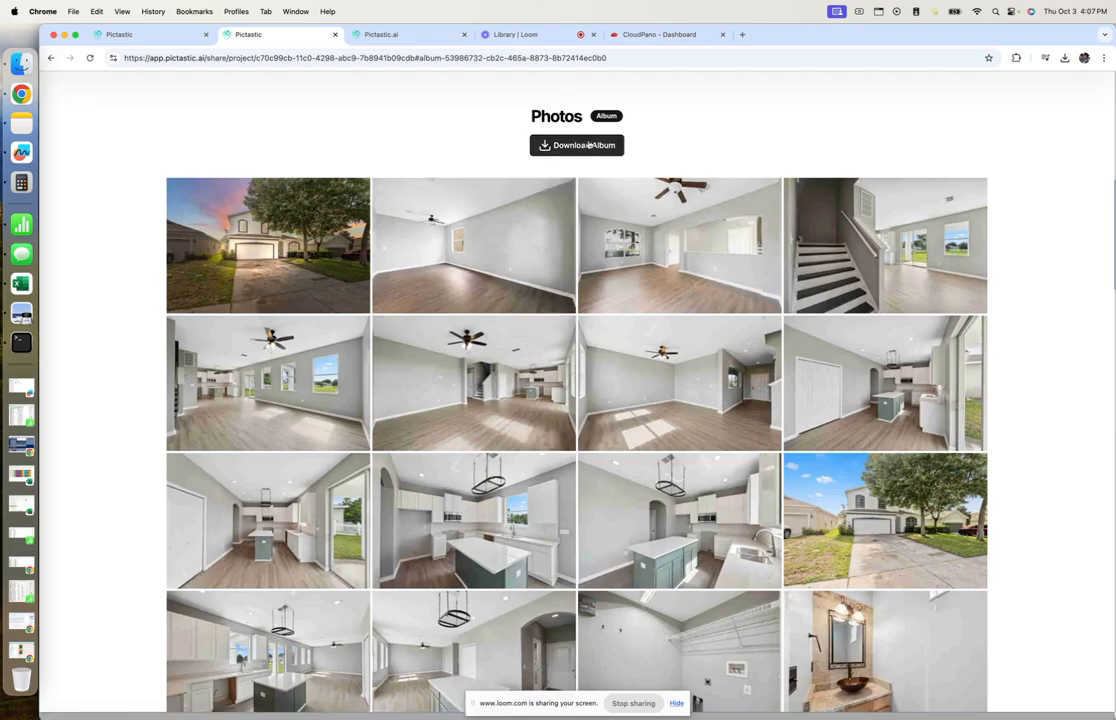
scroll(628, 425, down, 15)
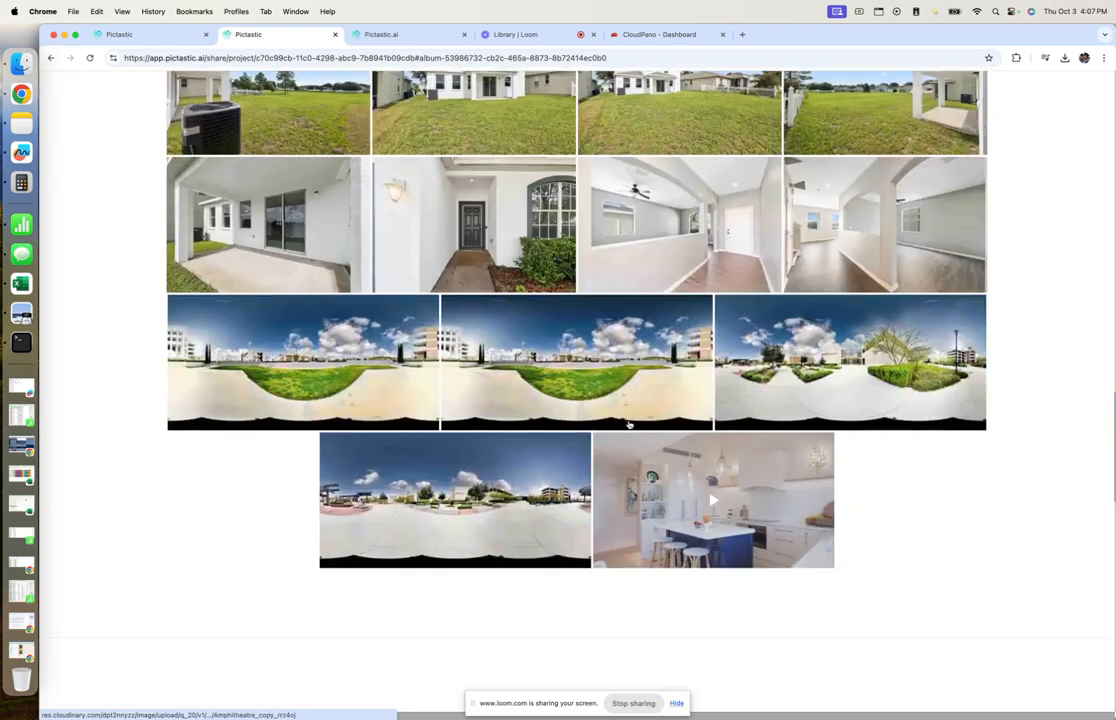
scroll(628, 425, down, 5)
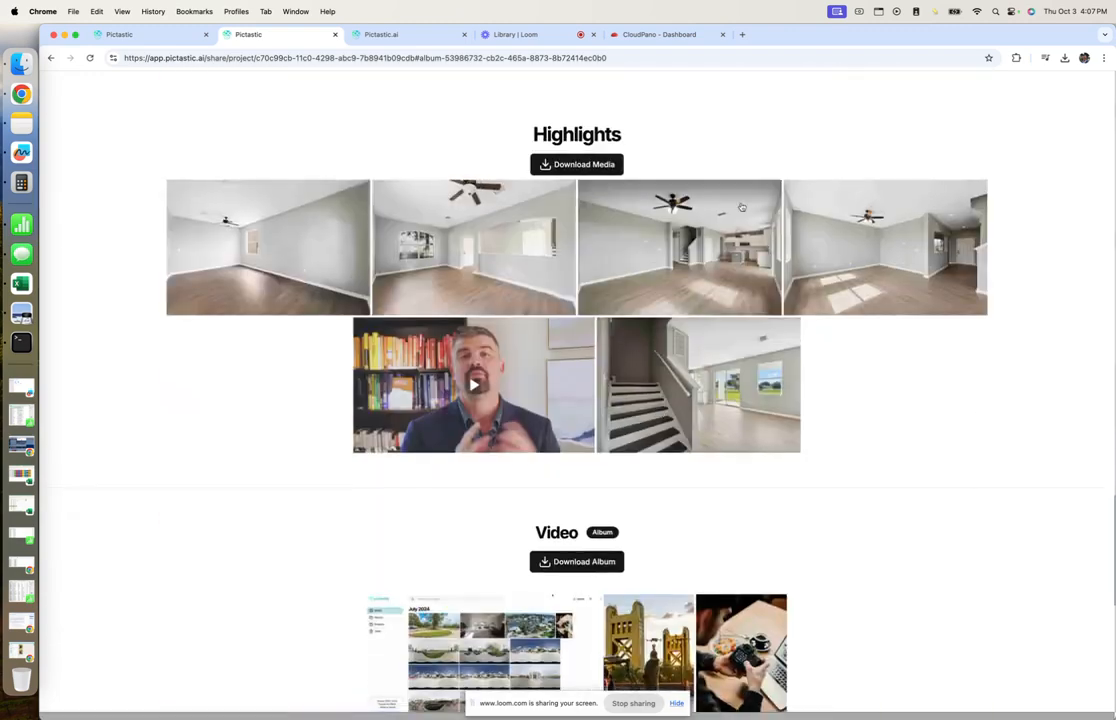
In the site builder, drag the Virtual Tour embed section up to sit right after Photos.
click(152, 36)
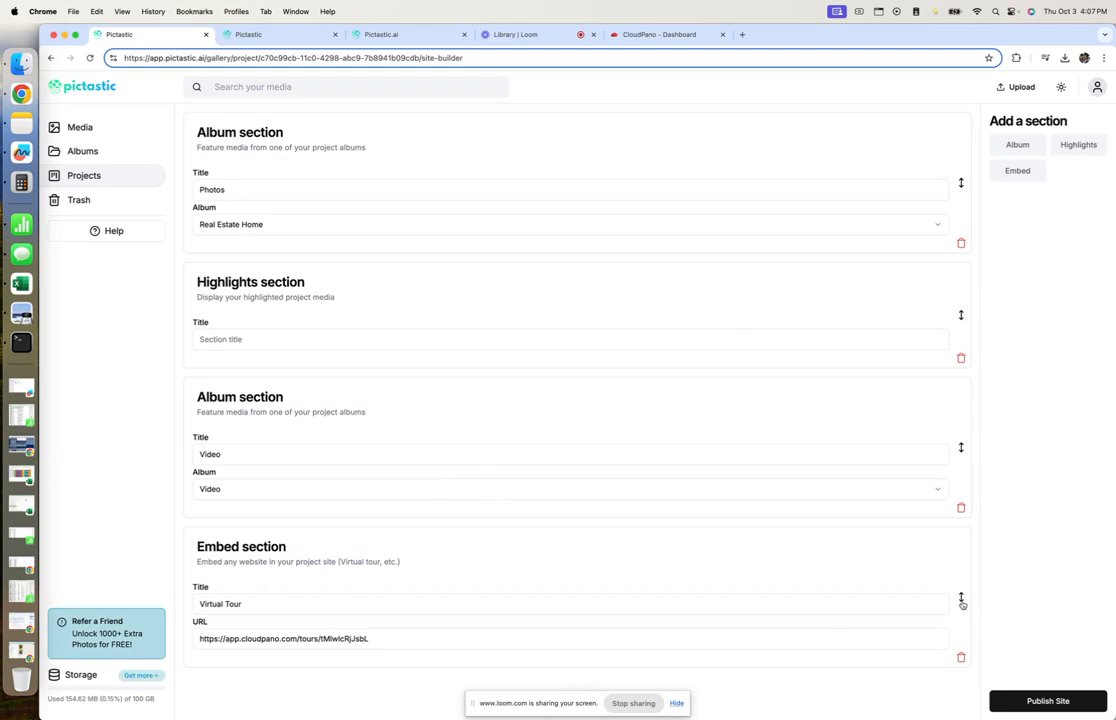
drag(961, 600, 948, 330)
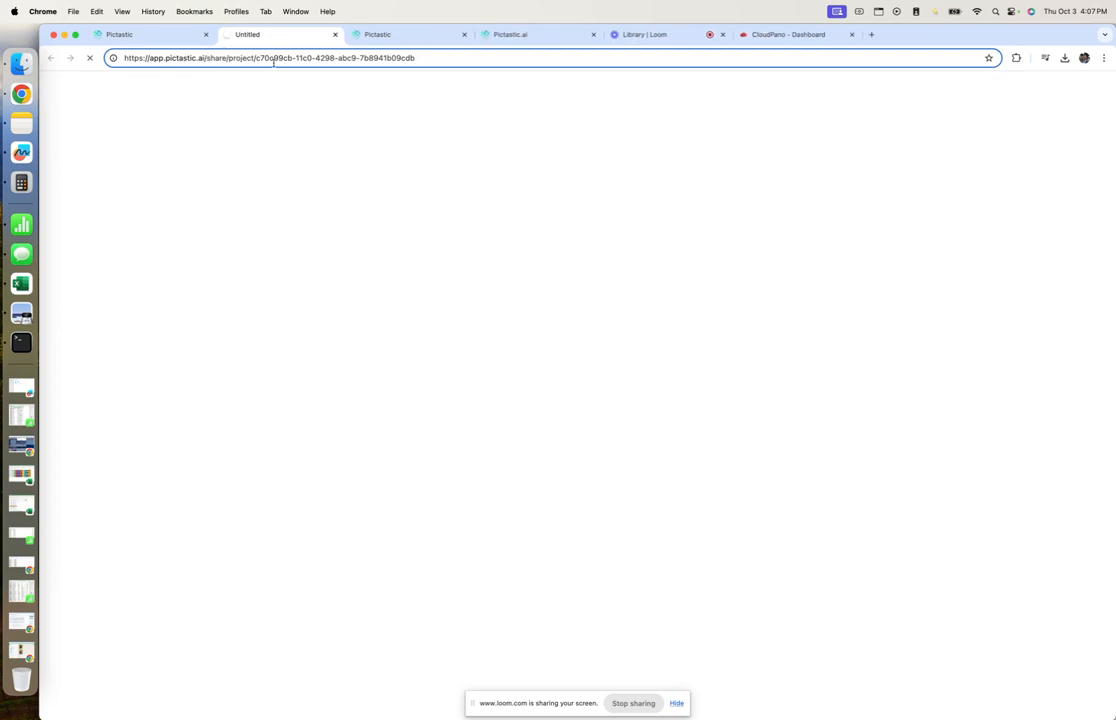
Check the Virtual Tour now follows Photos and view its Walkway, Lawn and Patio scenes.
scroll(375, 390, down, 15)
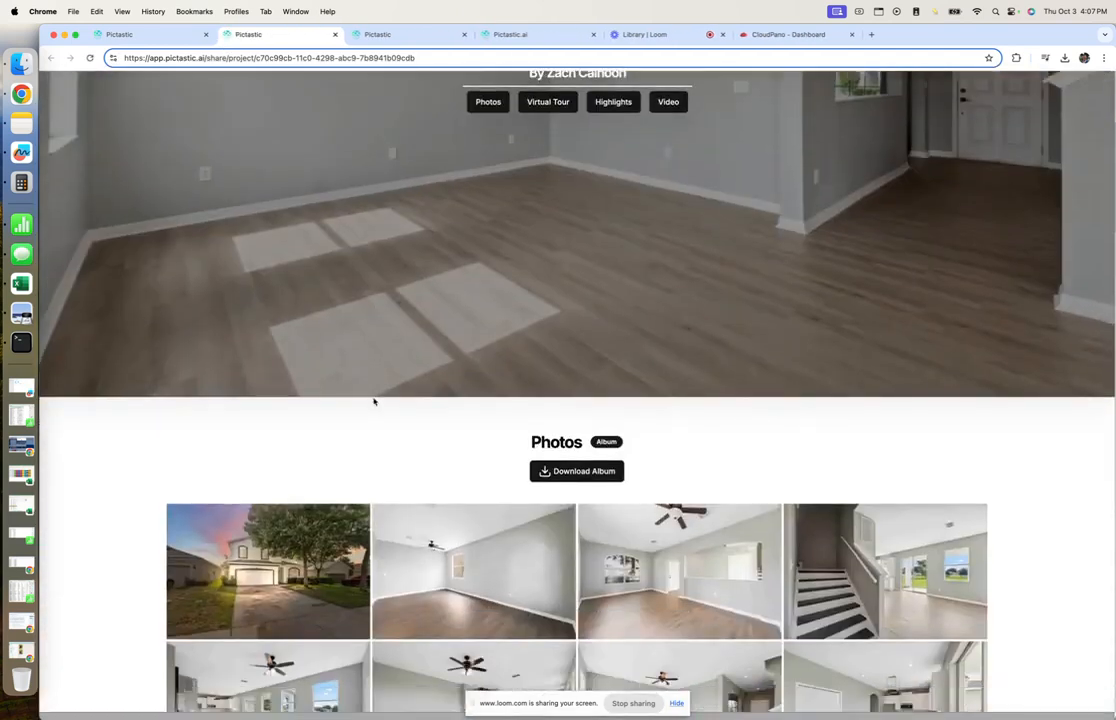
scroll(376, 406, down, 15)
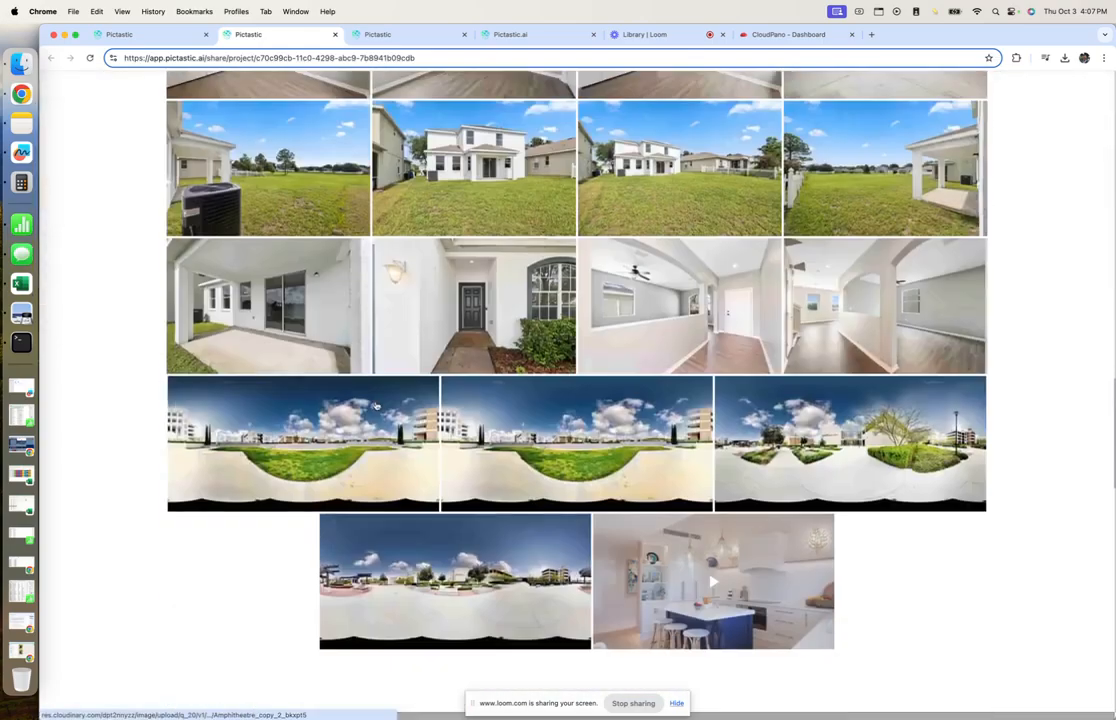
scroll(112, 441, down, 5)
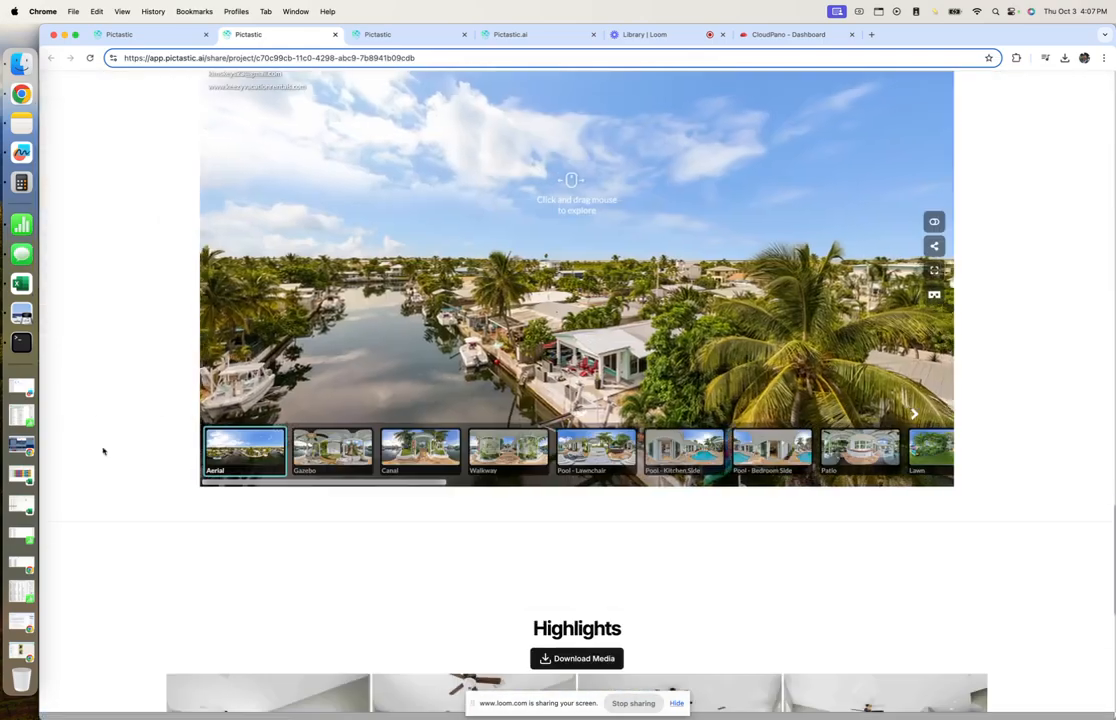
scroll(93, 407, down, 4)
scroll(93, 406, up, 5)
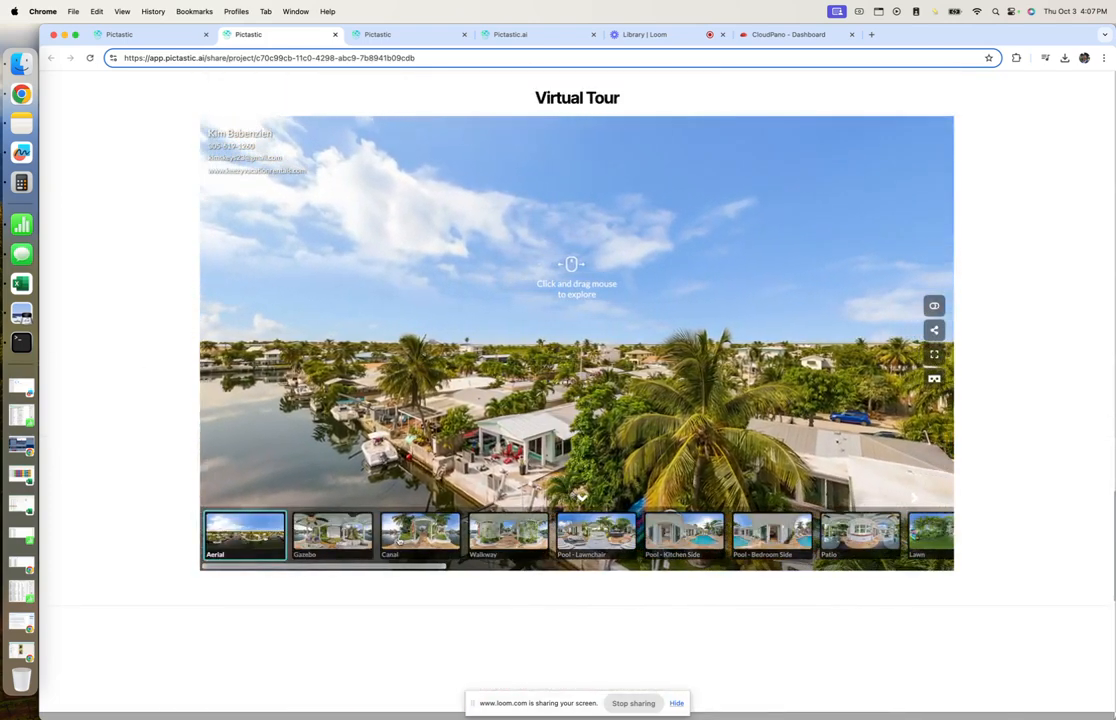
click(508, 533)
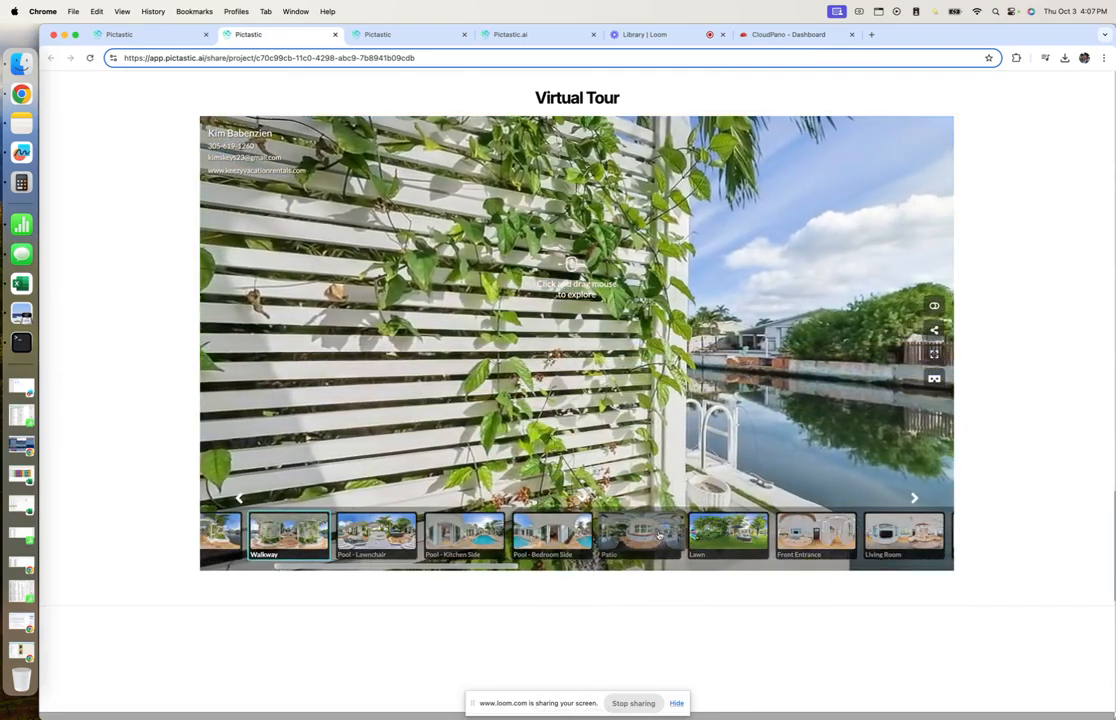
click(727, 535)
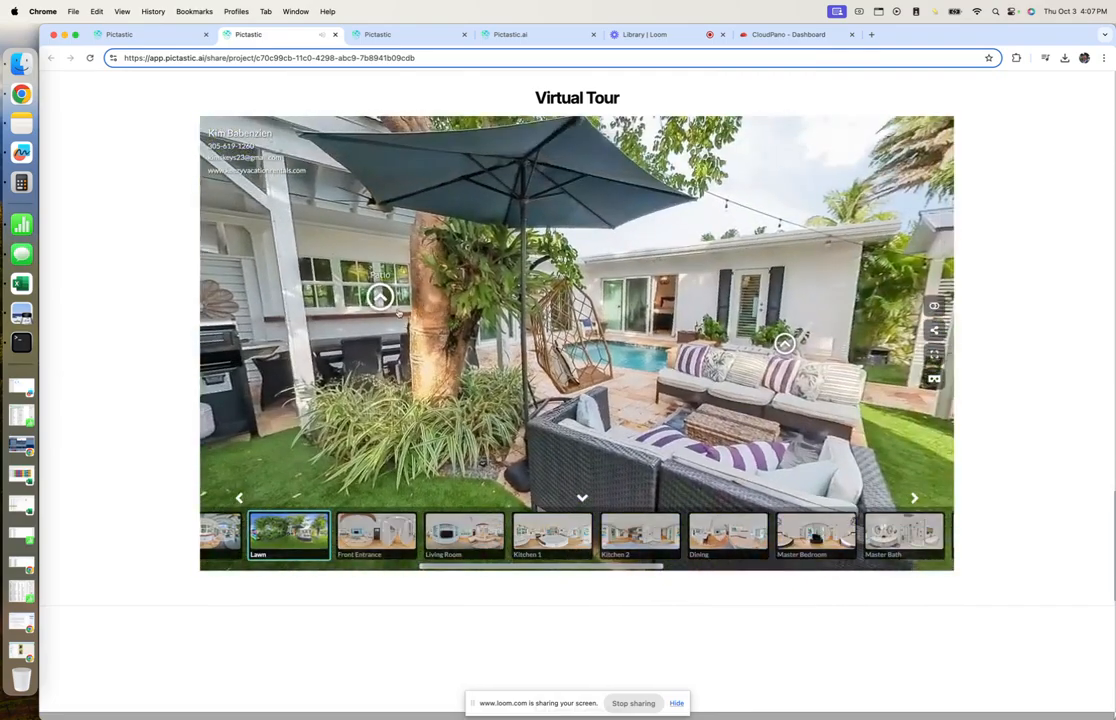
click(384, 300)
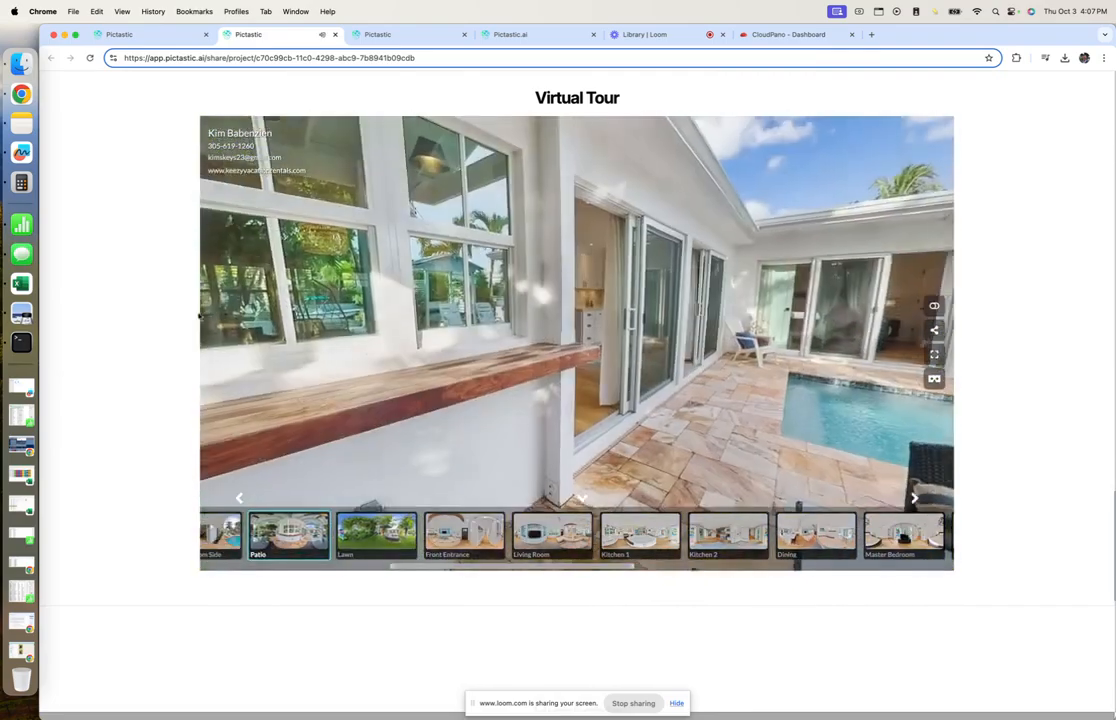
scroll(153, 318, up, 15)
scroll(153, 320, up, 10)
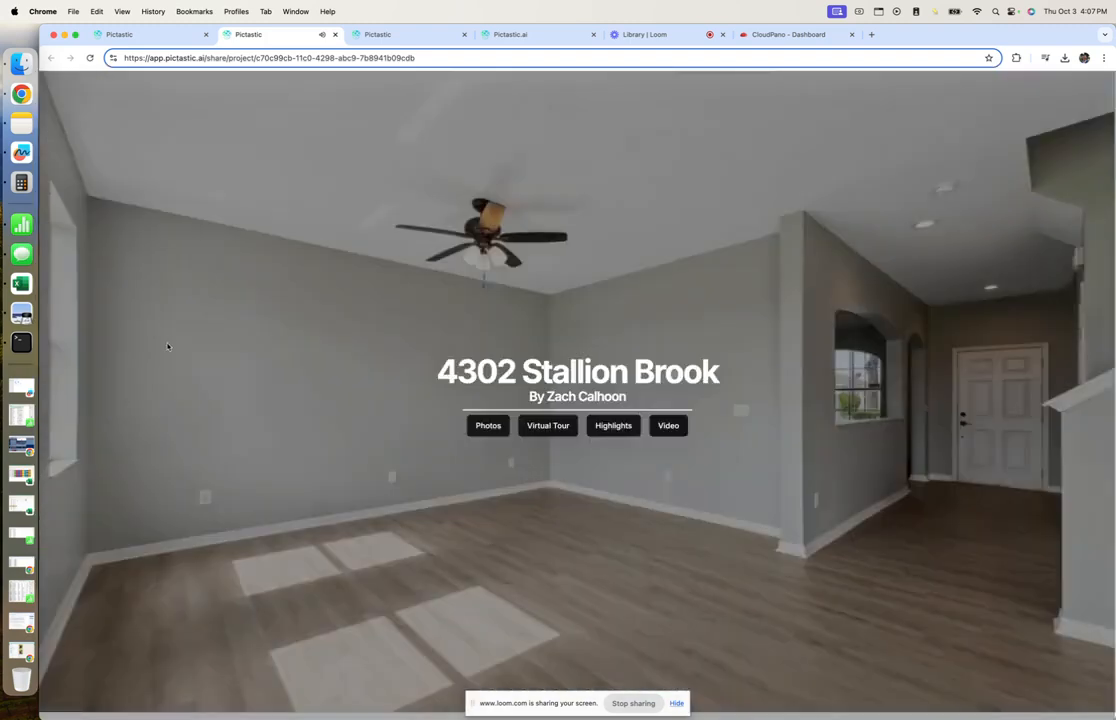